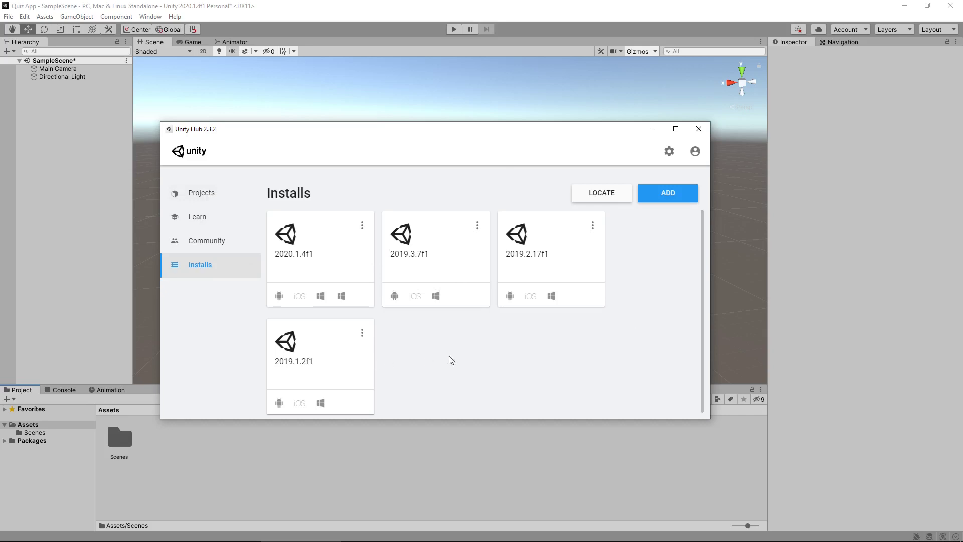
Begin adding a new editor version in Unity Hub, keeping Unity 2020.2.0f1 as the release.
{"action": "left_click", "coordinate": [670, 194]}
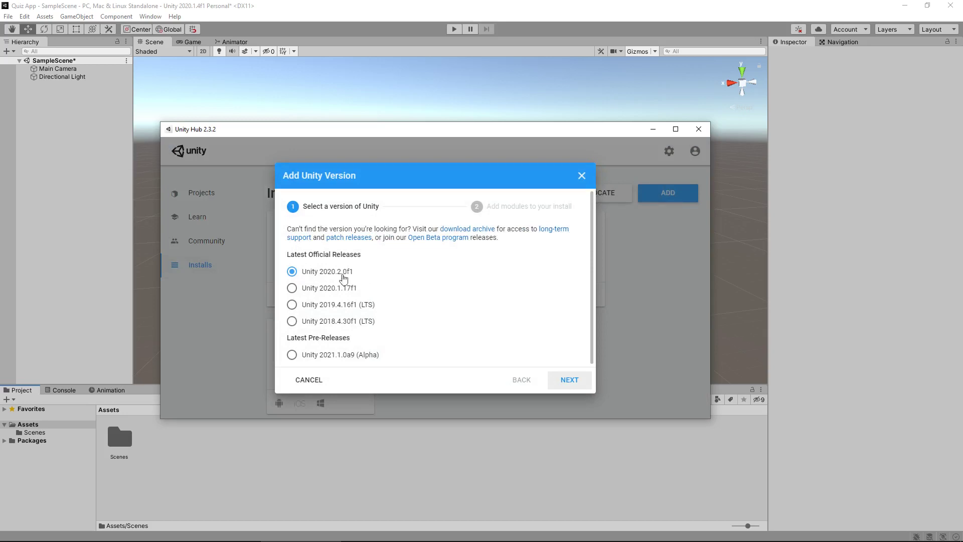
{"action": "scroll", "coordinate": [381, 271], "scroll_direction": "down", "scroll_amount": 1}
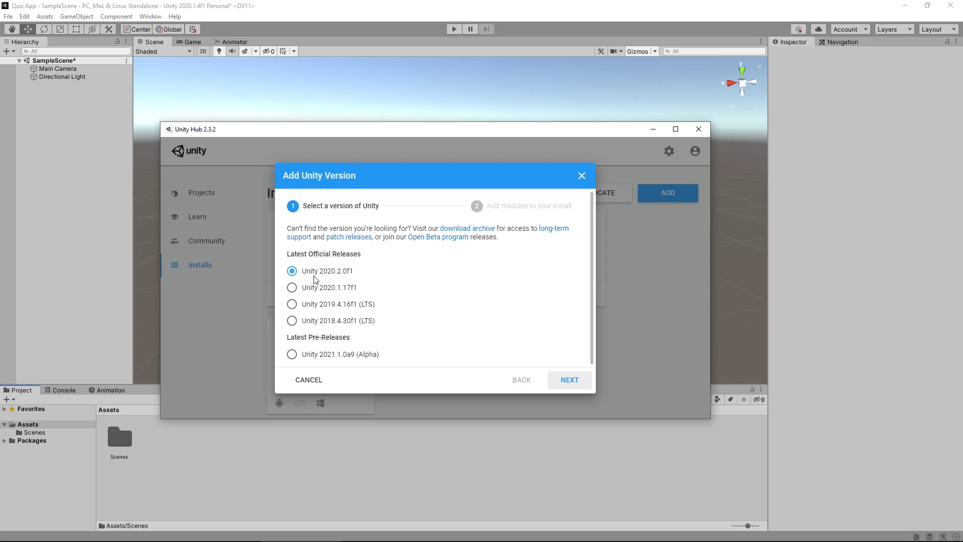
Review the module checklist for 2020.2.0f1, then cancel the dialog without installing anything.
{"action": "left_click", "coordinate": [570, 380]}
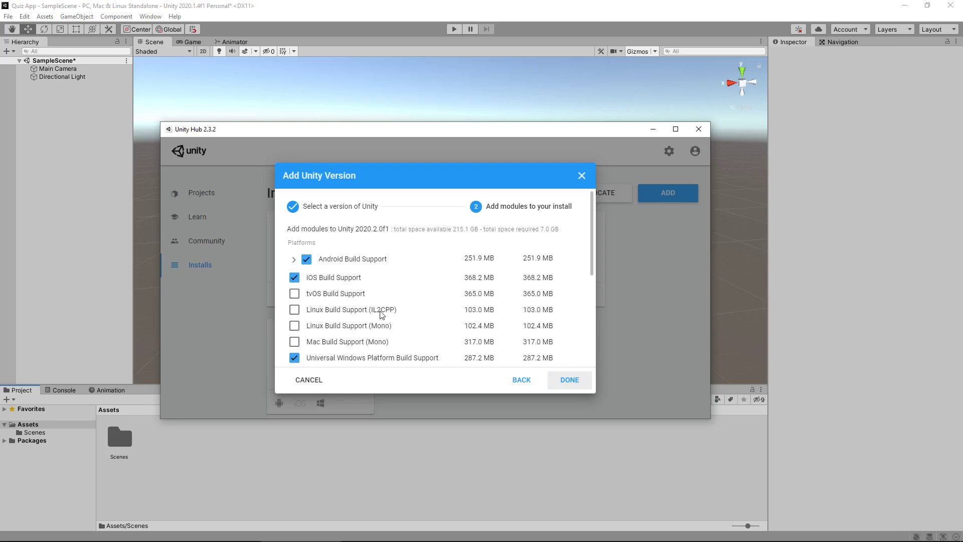
{"action": "scroll", "coordinate": [387, 314], "scroll_direction": "down", "scroll_amount": 4}
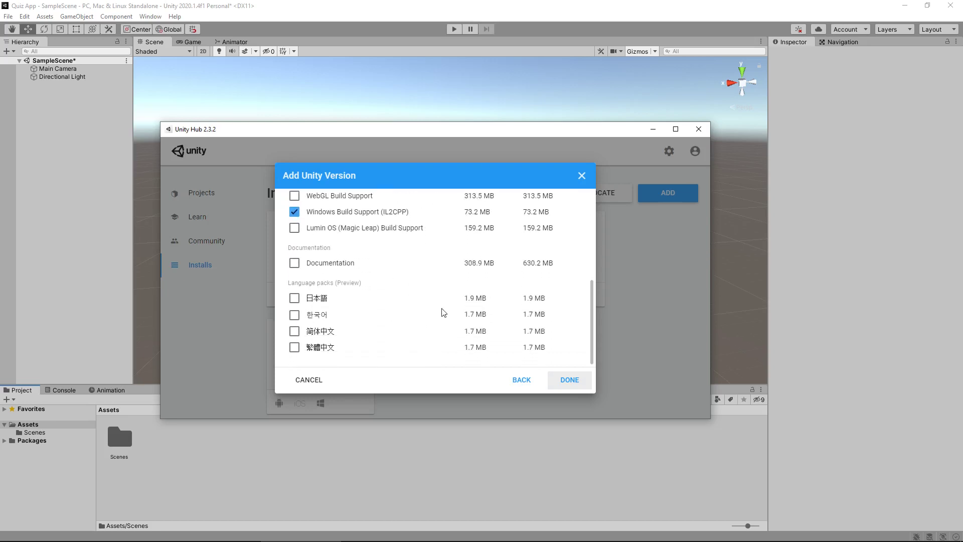
{"action": "scroll", "coordinate": [440, 311], "scroll_direction": "up", "scroll_amount": 5}
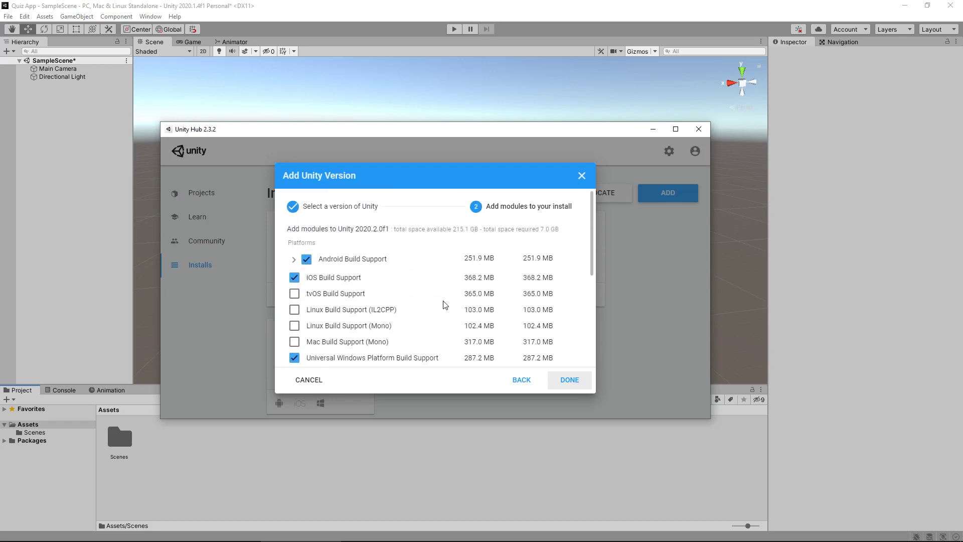
{"action": "scroll", "coordinate": [396, 301], "scroll_direction": "down", "scroll_amount": 3}
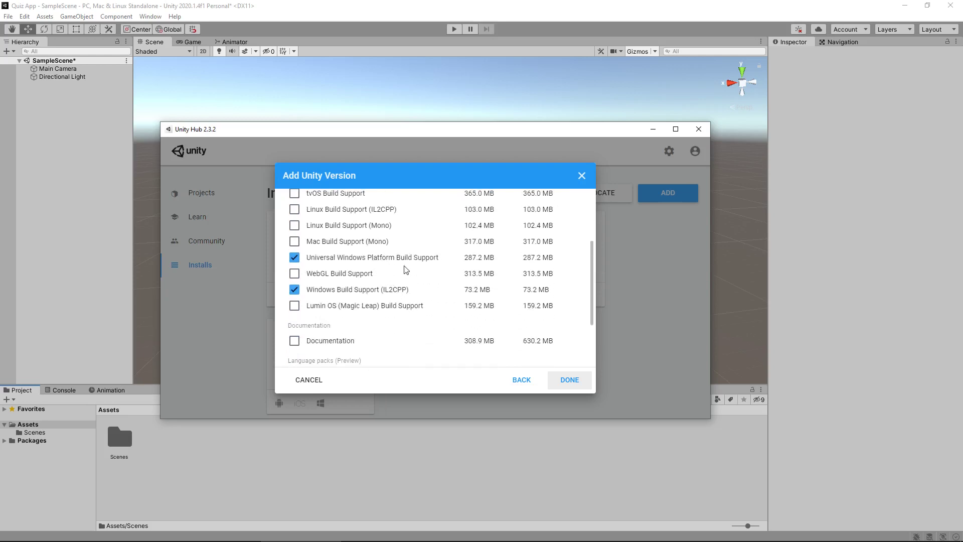
{"action": "scroll", "coordinate": [404, 268], "scroll_direction": "up", "scroll_amount": 2}
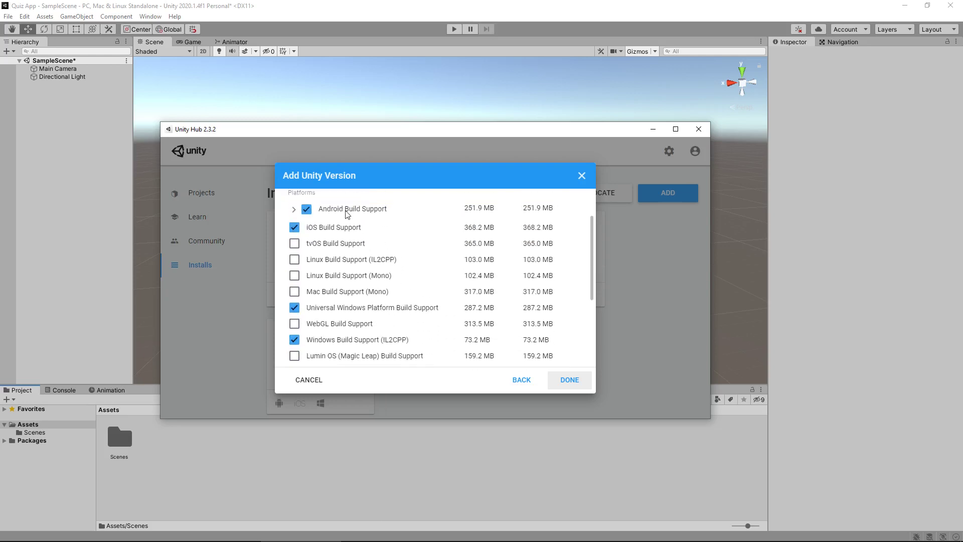
{"action": "scroll", "coordinate": [348, 216], "scroll_direction": "up", "scroll_amount": 1}
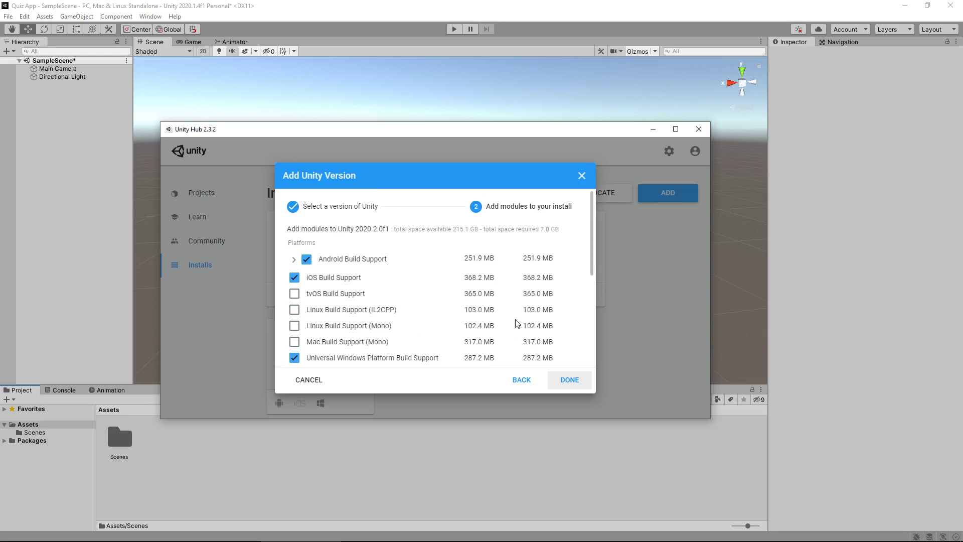
{"action": "left_click", "coordinate": [582, 176]}
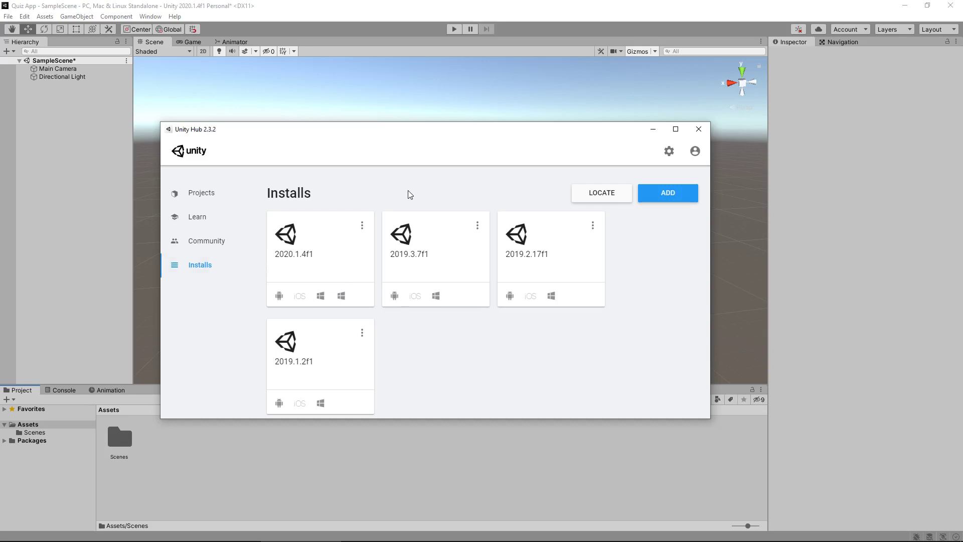
From the Projects page, start a new project using editor version 2020.1.4f1.
{"action": "left_click", "coordinate": [214, 195]}
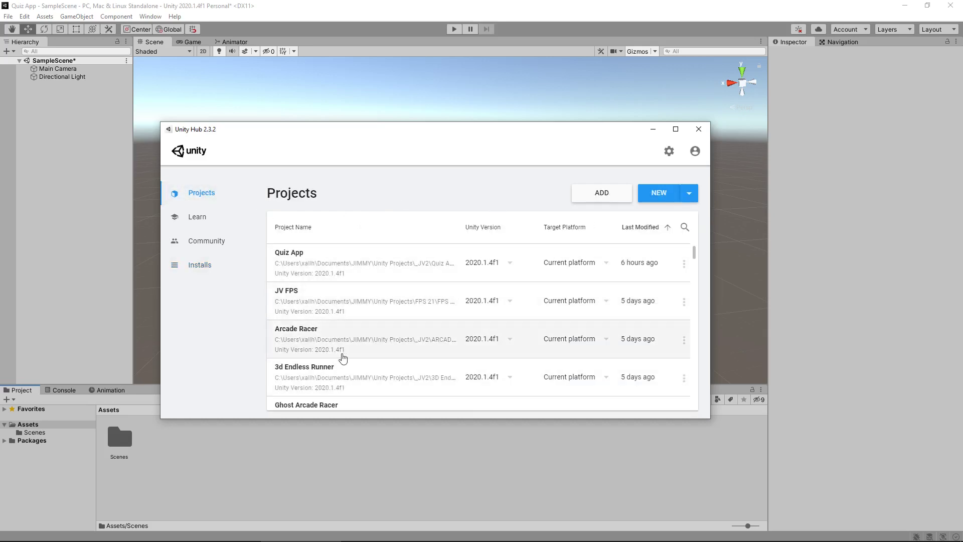
{"action": "left_click", "coordinate": [694, 195]}
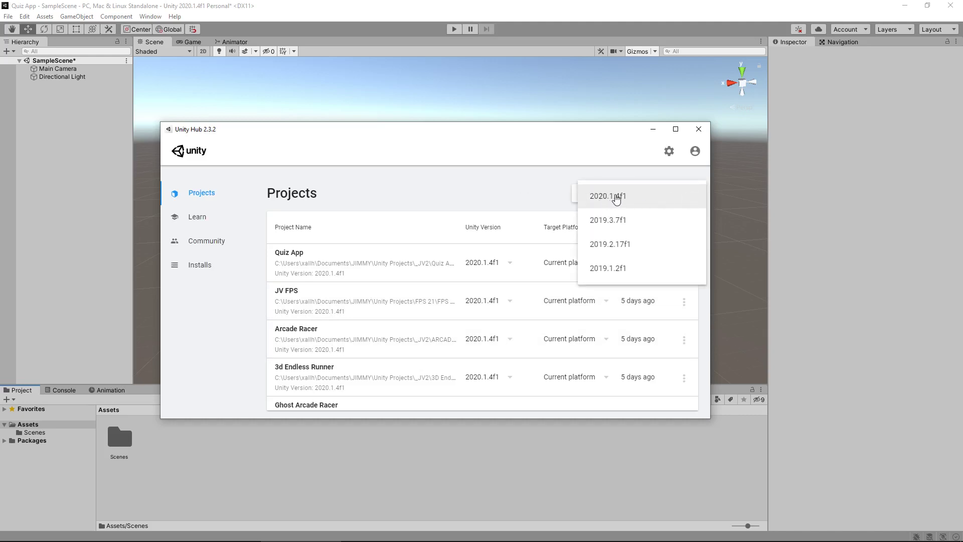
{"action": "left_click", "coordinate": [616, 199]}
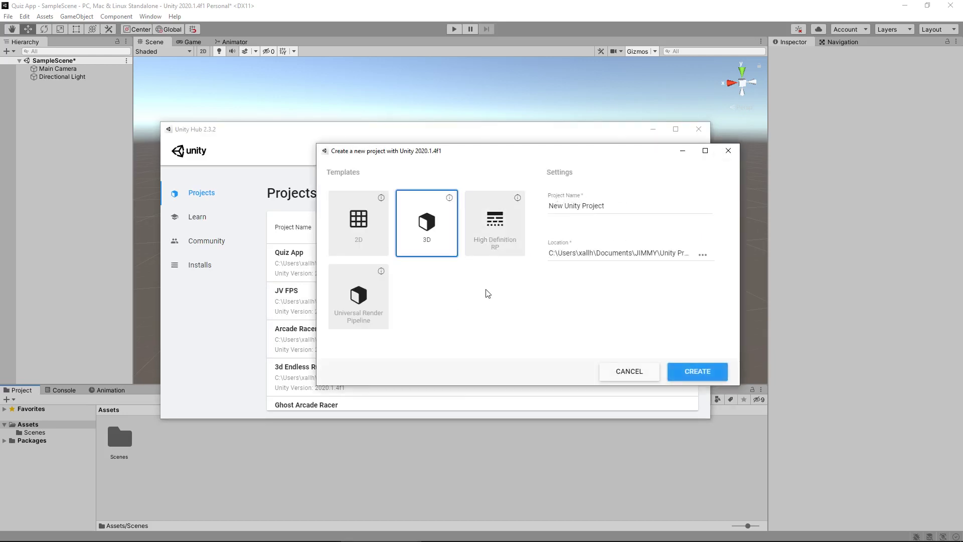
Check the default project name and 3D template, then dismiss the dialog without creating a project.
{"action": "left_click_drag", "start_coordinate": [579, 152], "coordinate": [487, 147]}
{"action": "left_click_drag", "start_coordinate": [539, 199], "coordinate": [454, 200]}
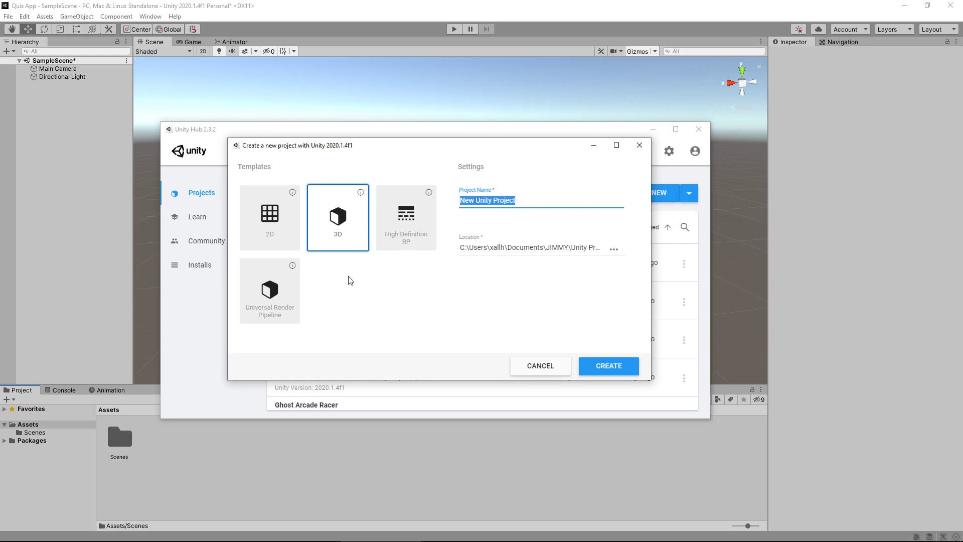
{"action": "left_click", "coordinate": [329, 246]}
{"action": "left_click", "coordinate": [640, 145]}
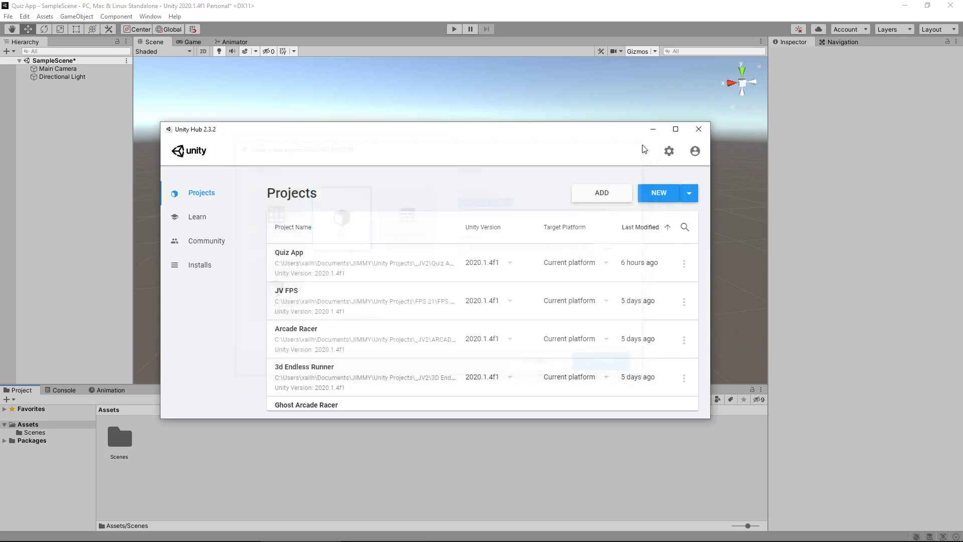
Close Unity Hub to return to the Quiz App project's SampleScene in the editor.
{"action": "left_click", "coordinate": [697, 130]}
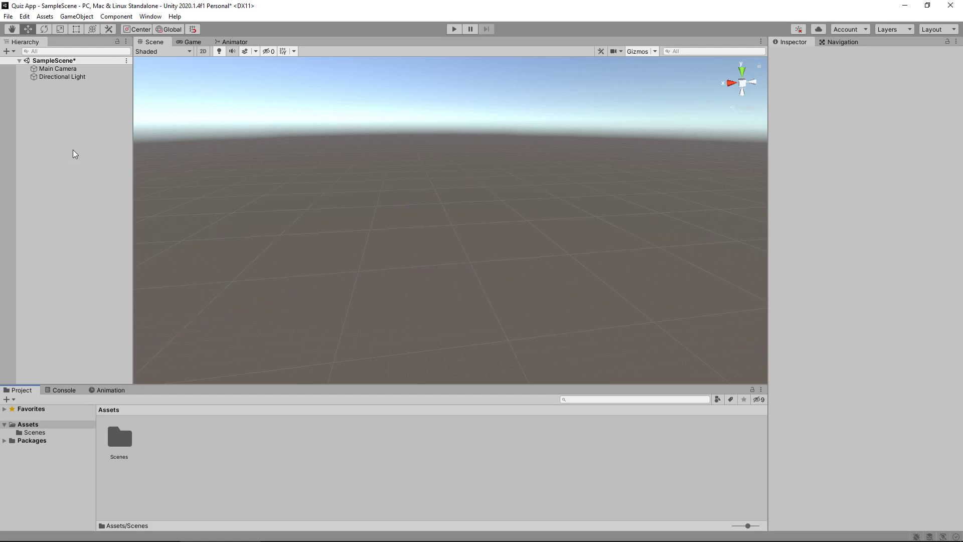
{"action": "left_click", "coordinate": [65, 78]}
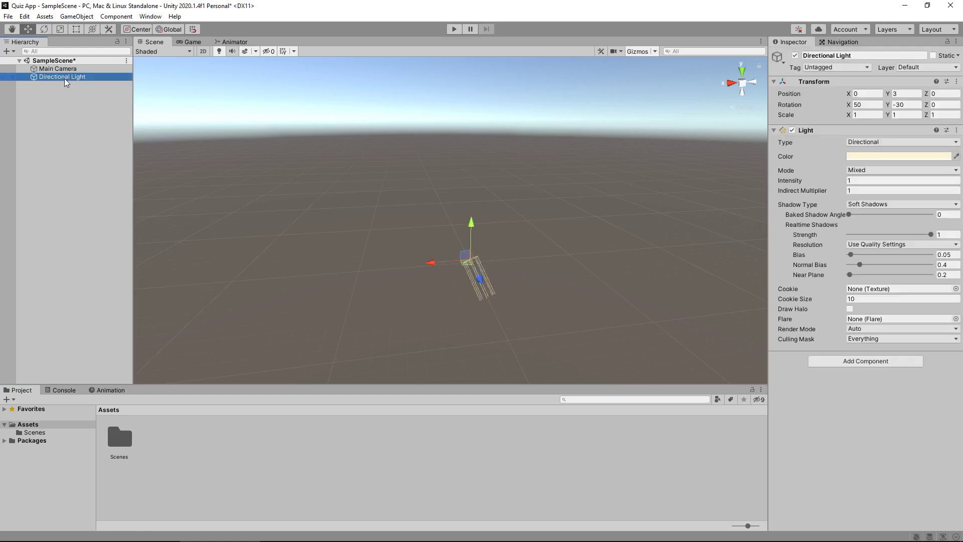
{"action": "left_click", "coordinate": [63, 71]}
{"action": "left_click", "coordinate": [70, 78]}
{"action": "left_click", "coordinate": [62, 71]}
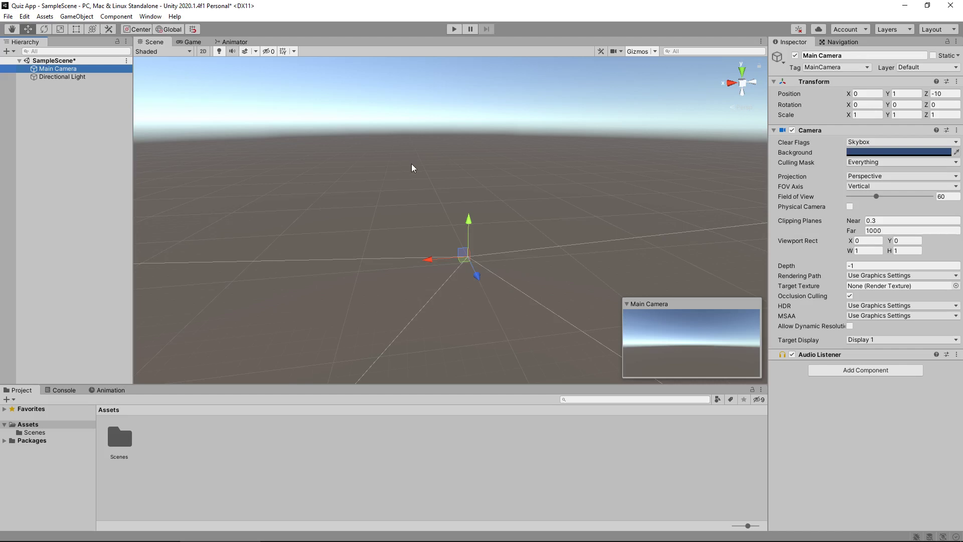
{"action": "left_click", "coordinate": [55, 78]}
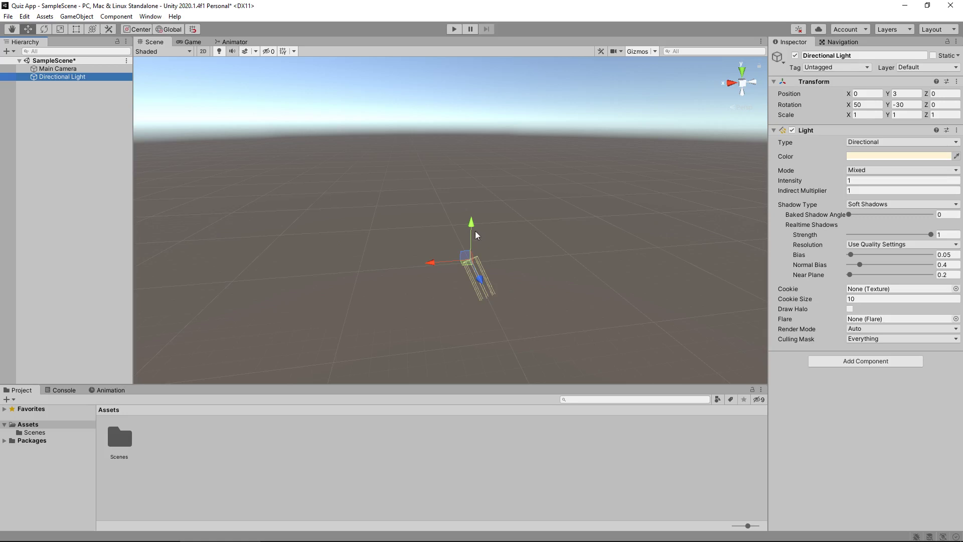
{"action": "left_click", "coordinate": [71, 70]}
{"action": "left_click", "coordinate": [71, 77]}
Frame the Directional Light in the Scene view and select the camera and light.
{"action": "double_click", "coordinate": [67, 78]}
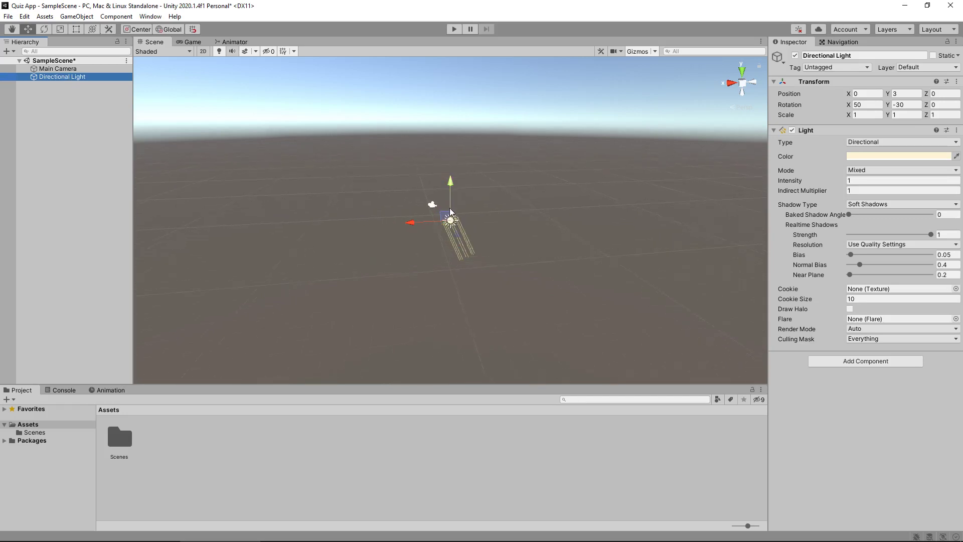
{"action": "scroll", "coordinate": [453, 209], "scroll_direction": "up", "scroll_amount": 5}
{"action": "scroll", "coordinate": [464, 203], "scroll_direction": "down", "scroll_amount": 5}
{"action": "left_click", "coordinate": [429, 204]}
{"action": "left_click", "coordinate": [445, 218]}
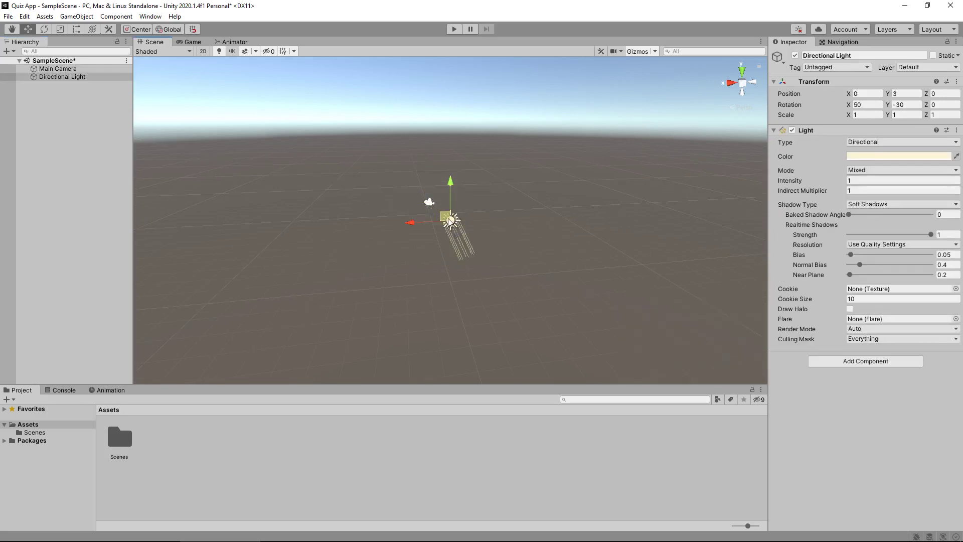
{"action": "left_click", "coordinate": [430, 203]}
{"action": "left_click", "coordinate": [448, 219]}
Orbit and fly the Scene view closer around the Directional Light.
{"action": "left_click_drag", "start_coordinate": [478, 196], "coordinate": [461, 185], "text": "alt"}
{"action": "key", "text": "Right"}
{"action": "key", "text": "Left"}
{"action": "key", "text": "Right"}
{"action": "key", "text": "Up"}
{"action": "key", "text": "Left"}
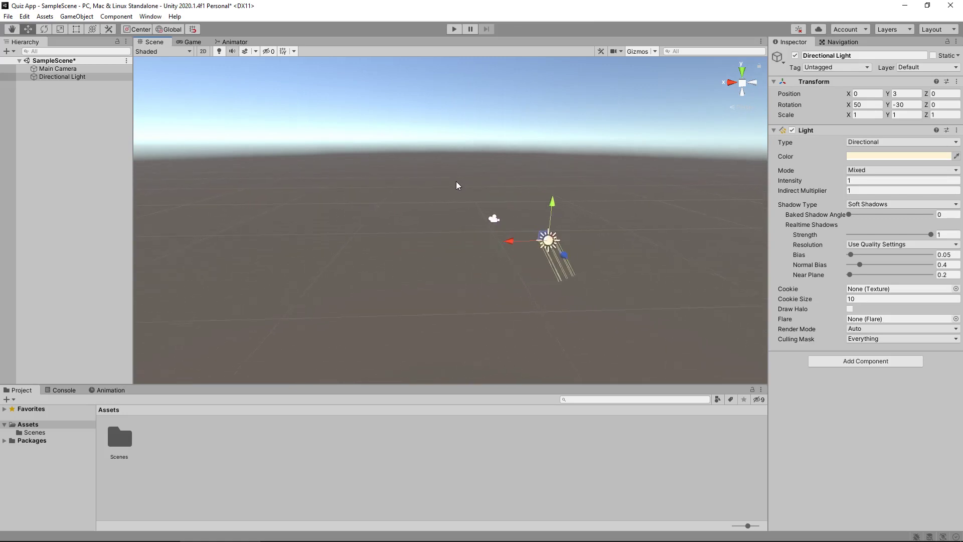
{"action": "key", "text": "Right"}
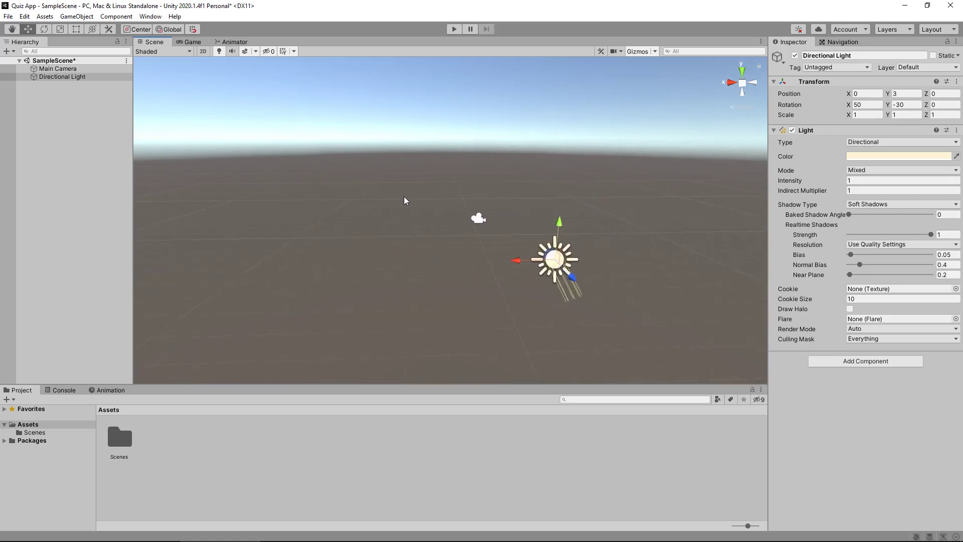
{"action": "key", "text": "Right"}
{"action": "left_click_drag", "start_coordinate": [510, 198], "coordinate": [534, 202], "text": "alt"}
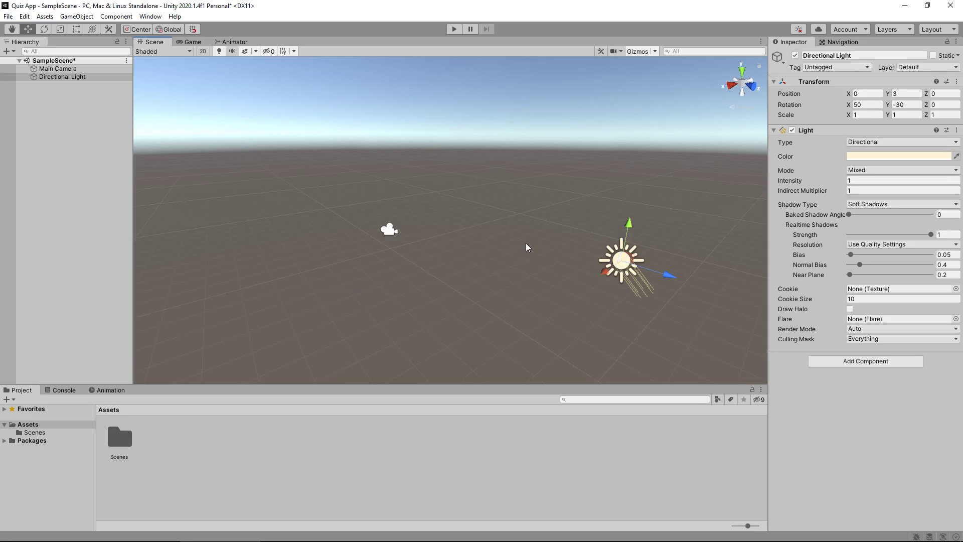
Reposition the view over the camera and light, then view the Main Camera's render in Game view.
{"action": "middle_click_drag", "start_coordinate": [532, 248], "coordinate": [322, 237]}
{"action": "left_click", "coordinate": [344, 222]}
{"action": "left_click", "coordinate": [371, 242]}
{"action": "left_click", "coordinate": [497, 231]}
{"action": "left_click", "coordinate": [329, 175]}
{"action": "right_click_drag", "start_coordinate": [329, 174], "coordinate": [398, 199]}
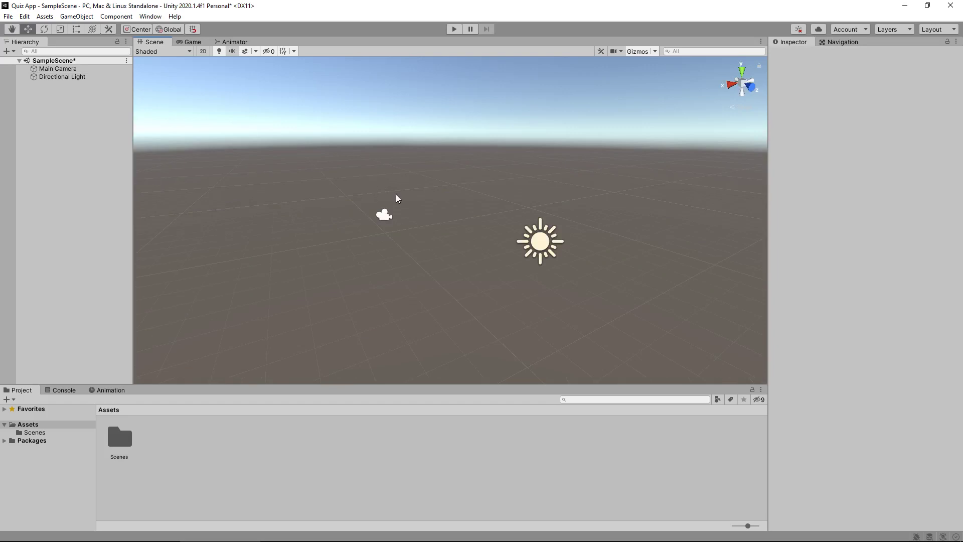
{"action": "left_click", "coordinate": [193, 42]}
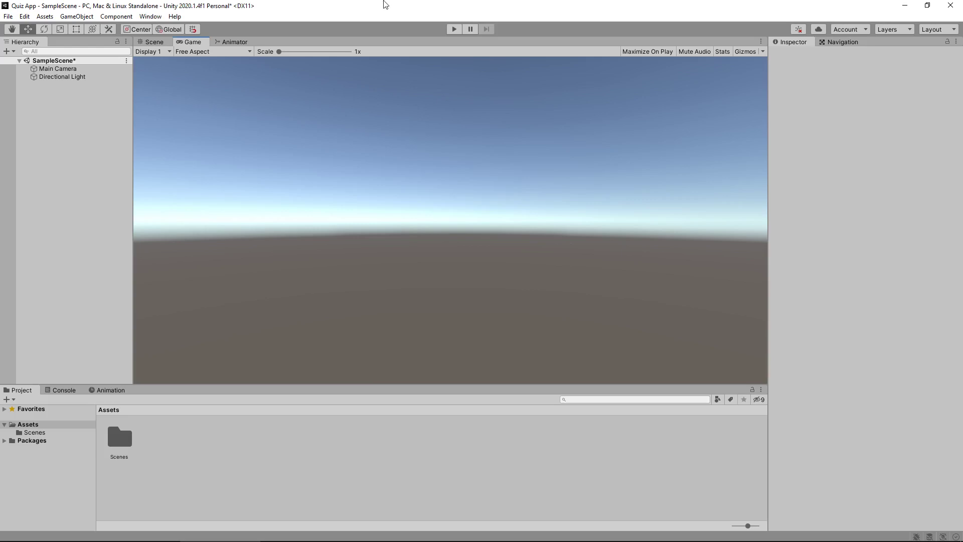
Test-run the empty scene with Play, stop it, and switch to the Animator view.
{"action": "left_click", "coordinate": [451, 30]}
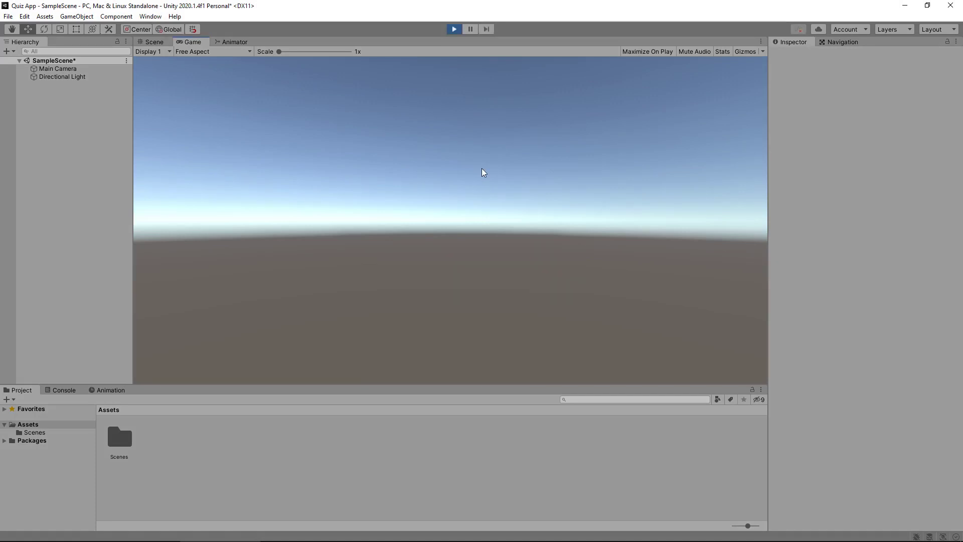
{"action": "left_click", "coordinate": [454, 29]}
{"action": "left_click", "coordinate": [246, 43]}
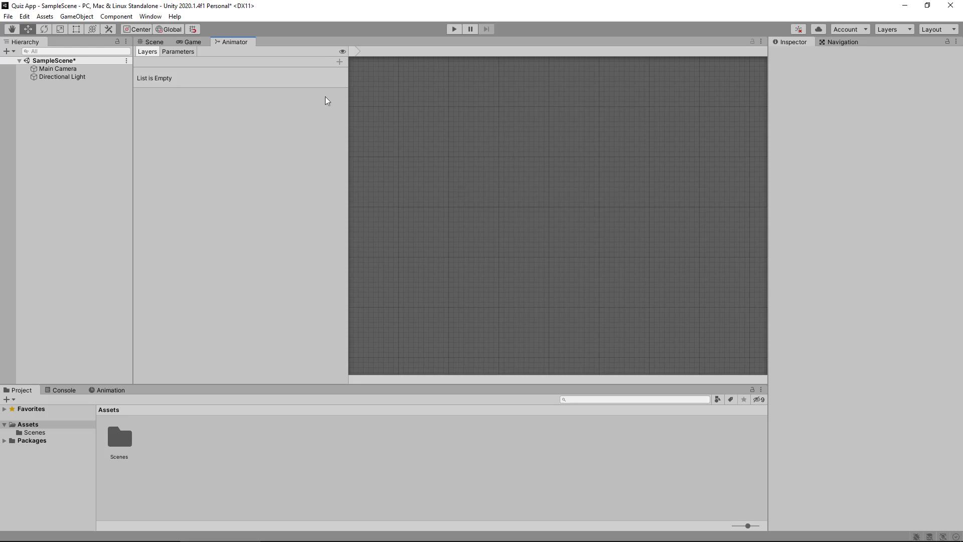
Back in the Scene view, select Main Camera and list all addable component categories.
{"action": "left_click", "coordinate": [148, 44]}
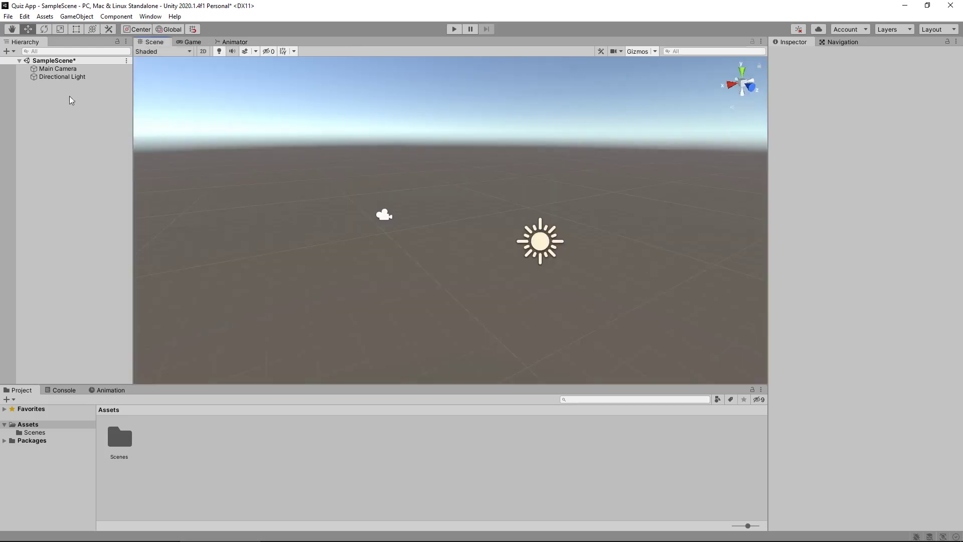
{"action": "left_click", "coordinate": [58, 69]}
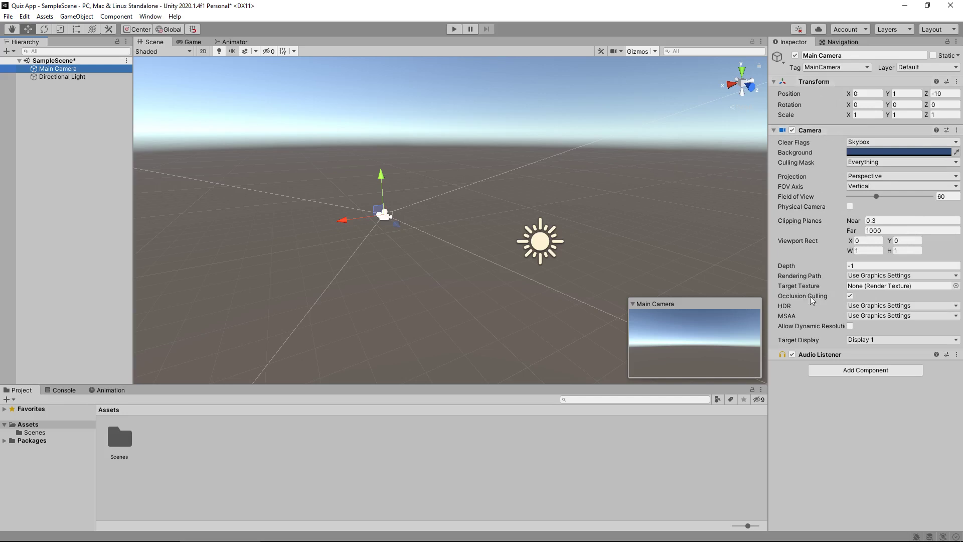
{"action": "left_click", "coordinate": [867, 371]}
{"action": "key", "text": "BackSpace"}
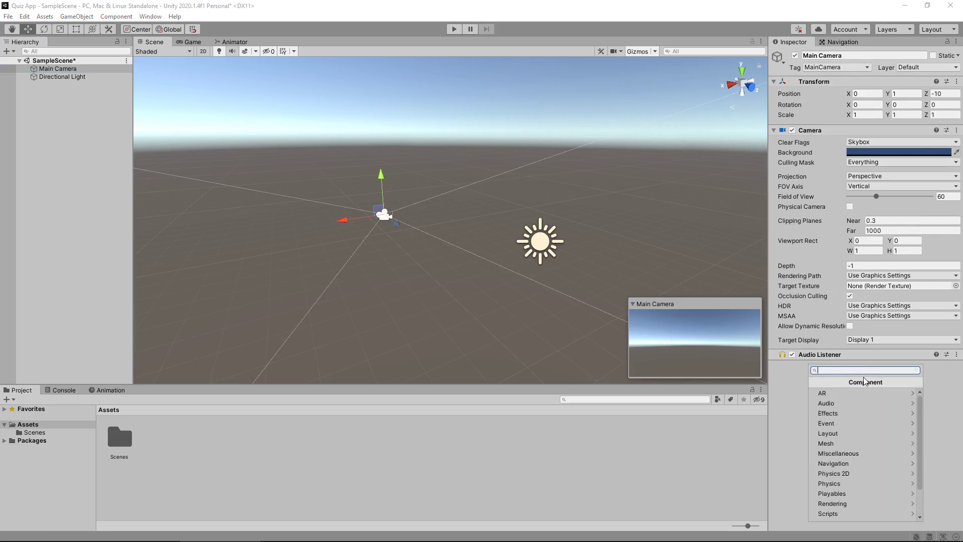
Dismiss the component list, leaving Main Camera with Transform, Camera and Audio Listener only.
{"action": "left_click", "coordinate": [792, 381]}
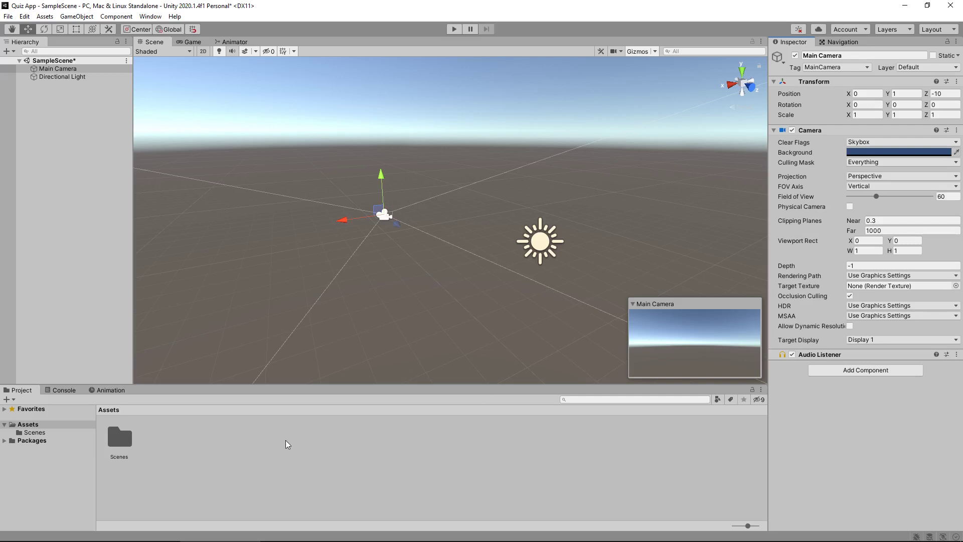
Show the Console, then the Animation timeline for Main Camera, dismissing its options menu.
{"action": "left_click", "coordinate": [63, 390]}
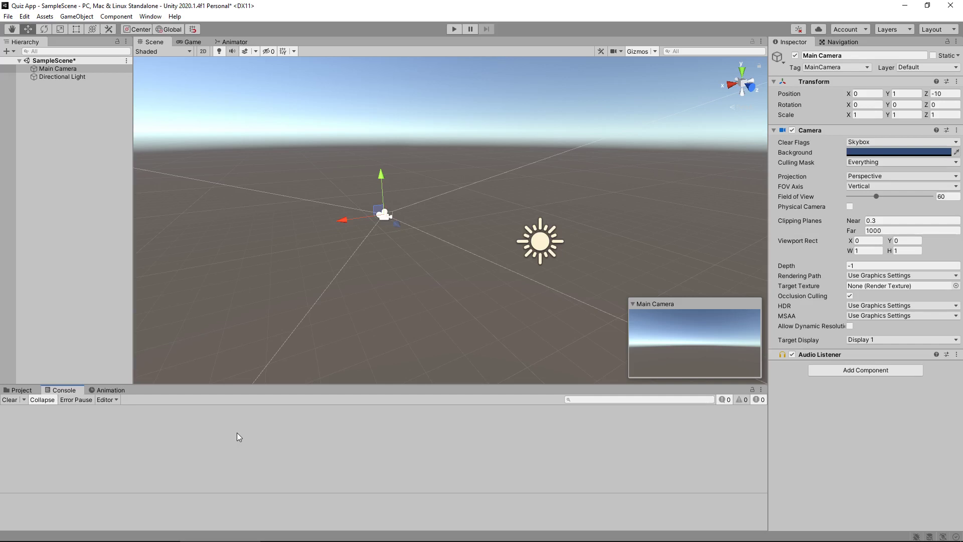
{"action": "left_click", "coordinate": [112, 390]}
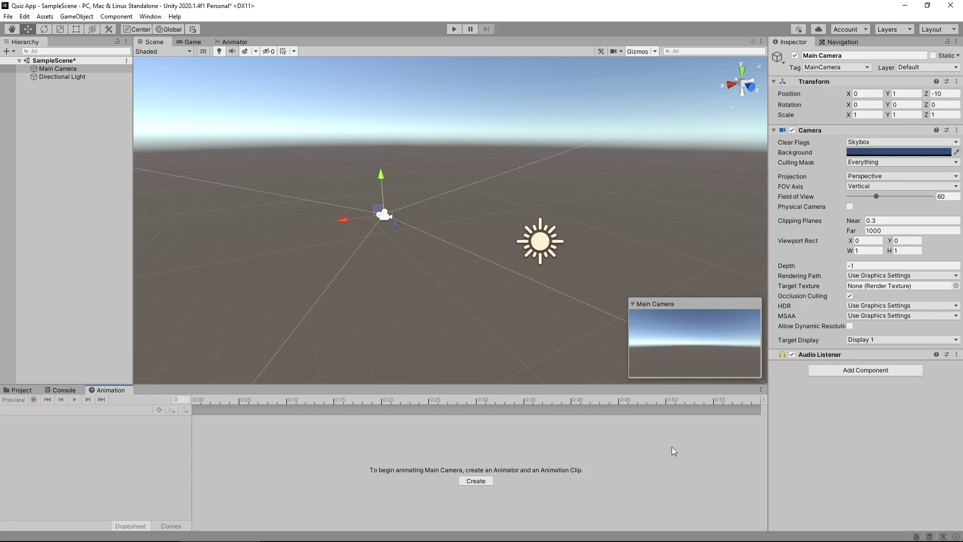
{"action": "left_click", "coordinate": [762, 390]}
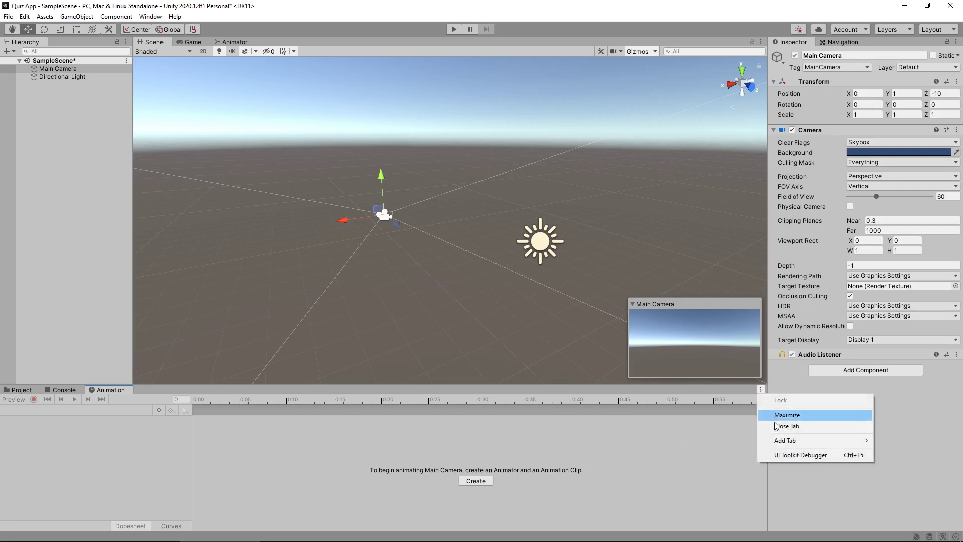
{"action": "mouse_move", "coordinate": [790, 441]}
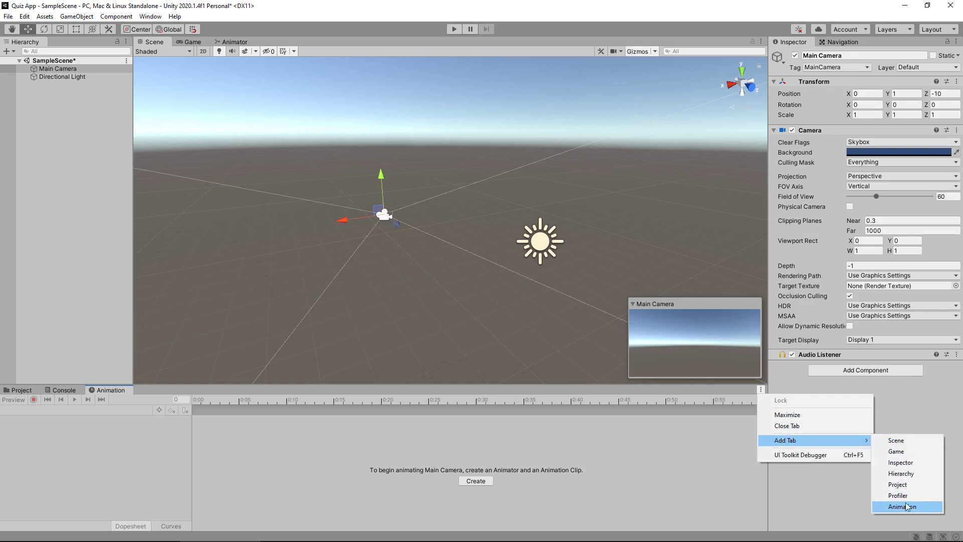
{"action": "left_click", "coordinate": [336, 453]}
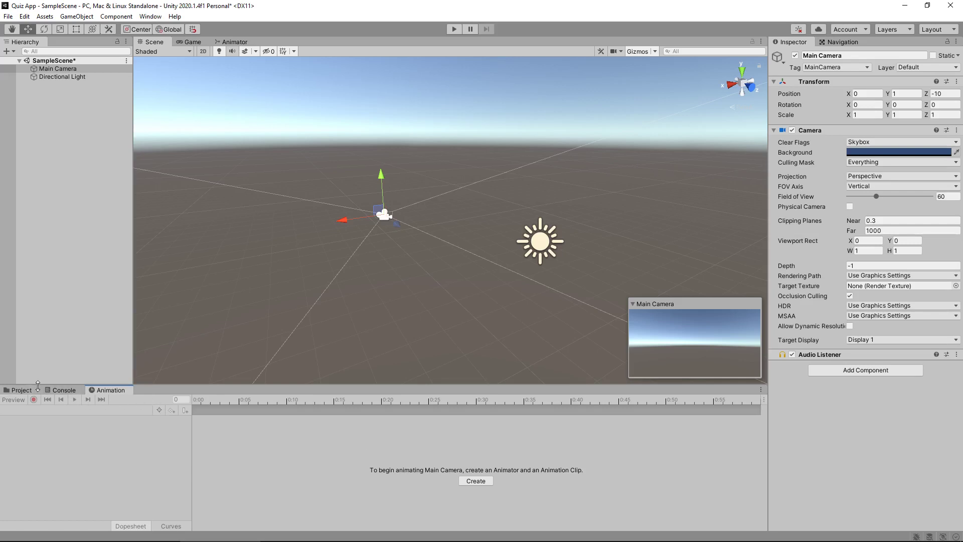
Show the project assets in the bottom panel and keep the Game view docked beside the Scene view.
{"action": "left_click", "coordinate": [22, 389]}
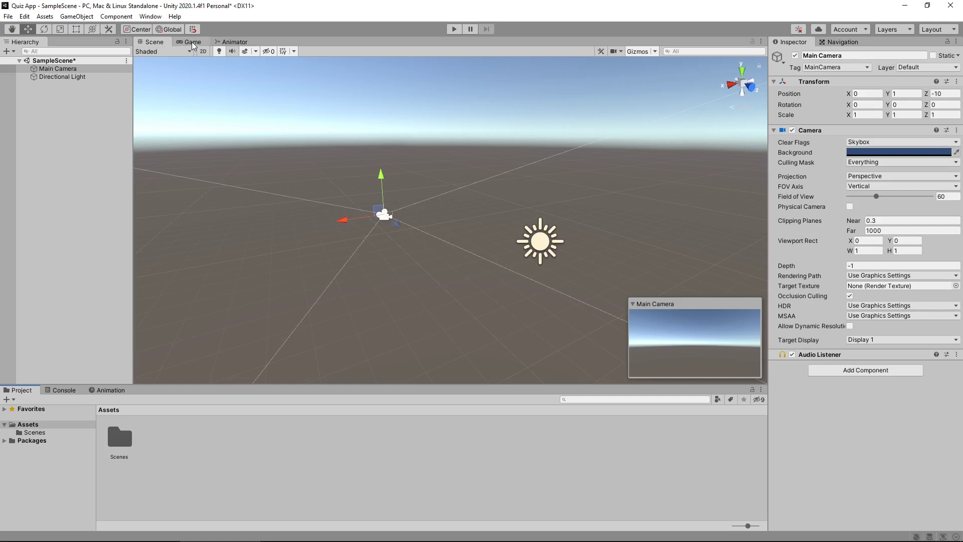
{"action": "left_click_drag", "start_coordinate": [192, 44], "coordinate": [828, 48]}
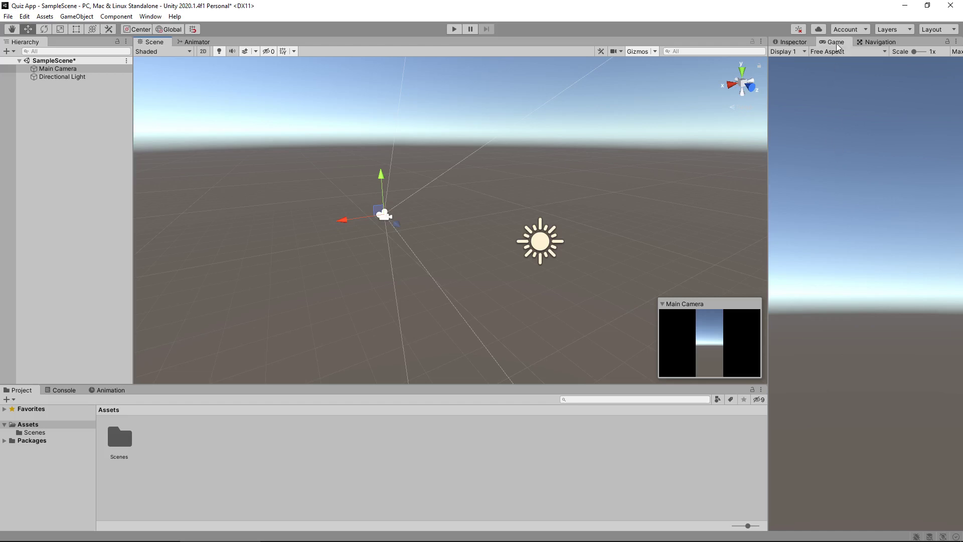
{"action": "left_click_drag", "start_coordinate": [837, 46], "coordinate": [184, 48]}
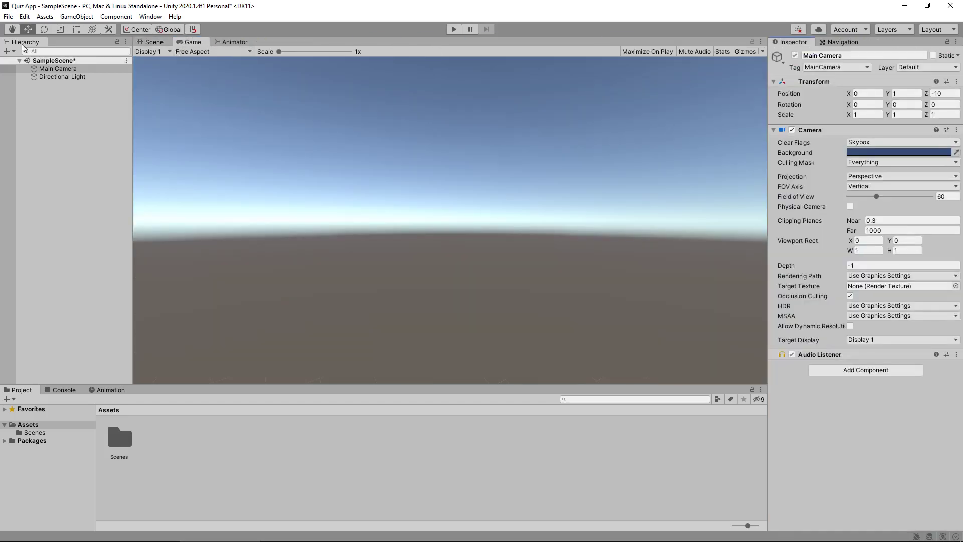
Move the Hierarchy to the right of the Game view, with the Game view redocked beside the Scene view.
{"action": "left_click_drag", "start_coordinate": [20, 43], "coordinate": [741, 90]}
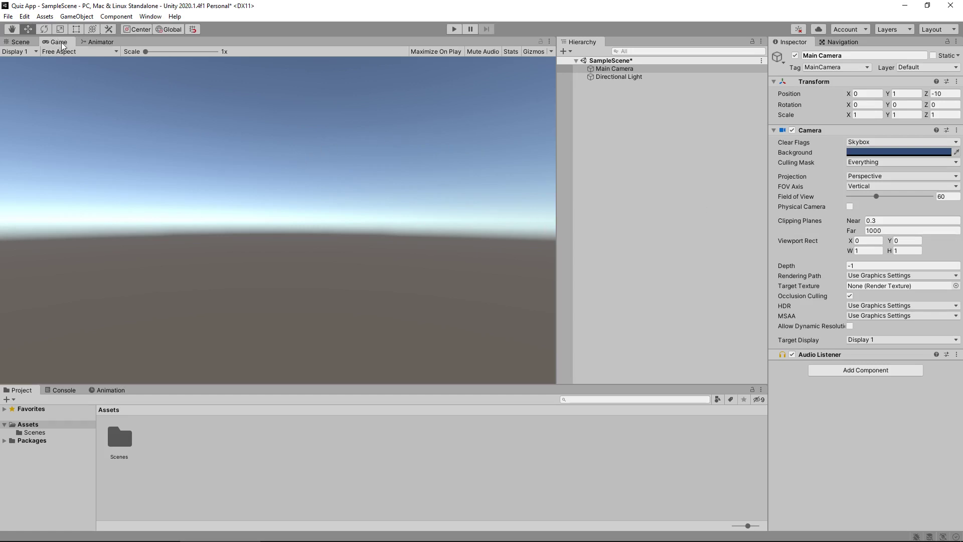
{"action": "left_click_drag", "start_coordinate": [58, 40], "coordinate": [337, 235]}
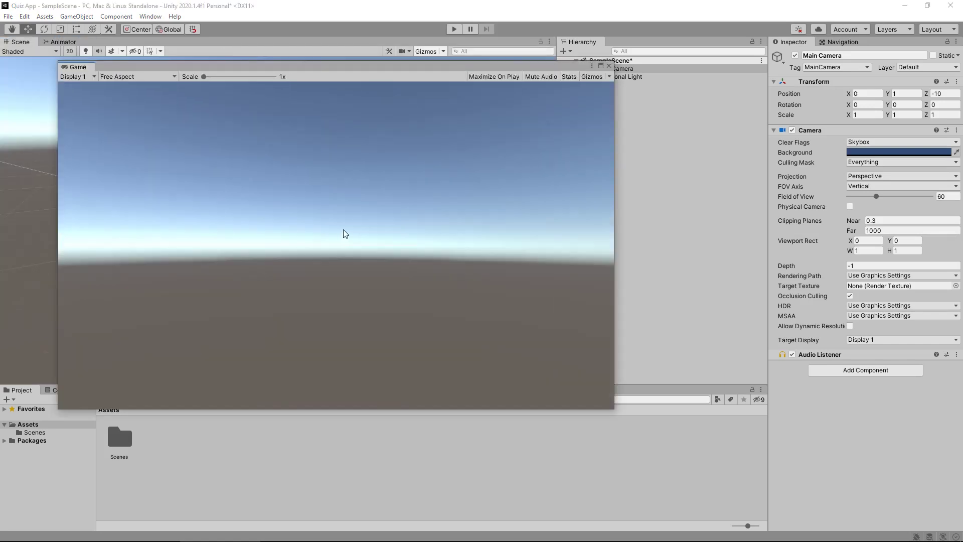
{"action": "left_click_drag", "start_coordinate": [192, 67], "coordinate": [305, 78]}
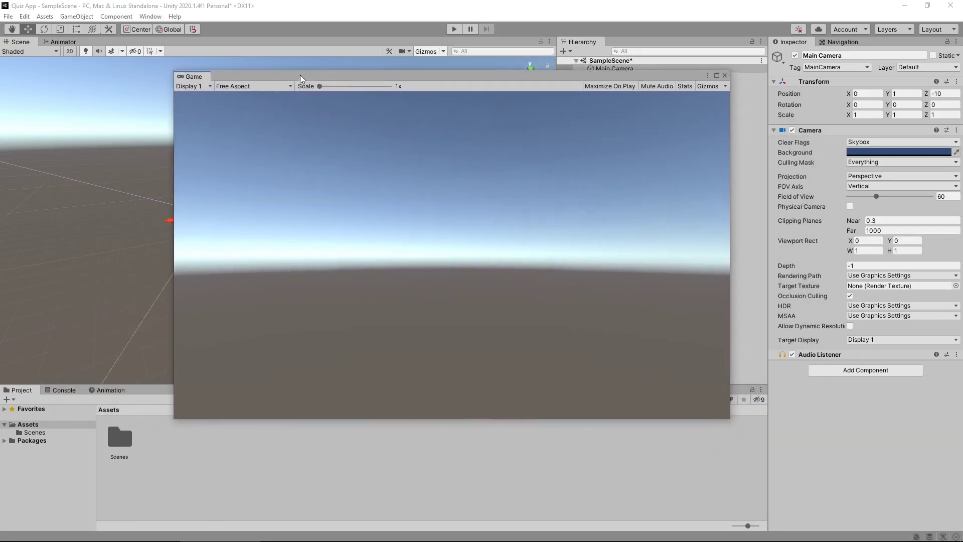
{"action": "left_click_drag", "start_coordinate": [201, 77], "coordinate": [52, 47]}
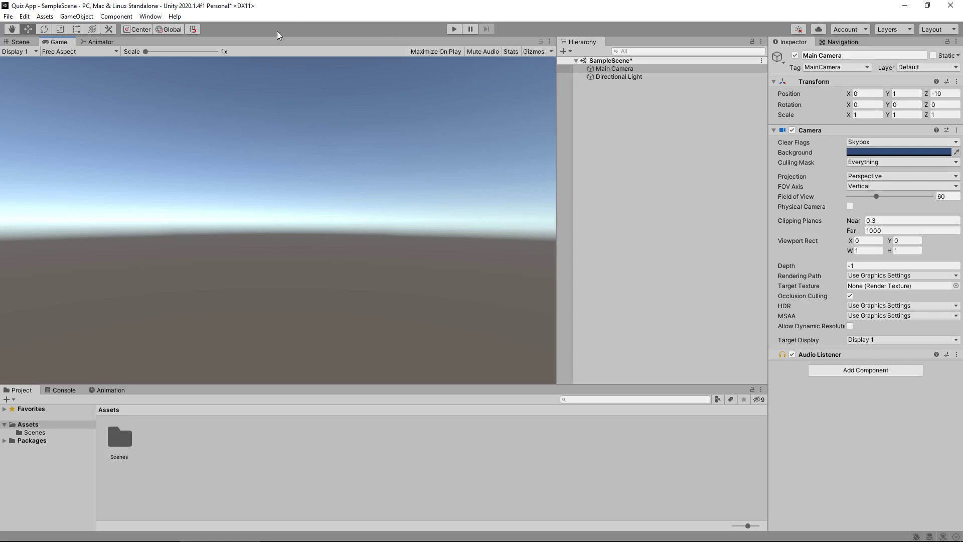
Put the Game view in its own left panel, widen Game and Scene, and narrow the Hierarchy.
{"action": "left_click_drag", "start_coordinate": [61, 42], "coordinate": [63, 200]}
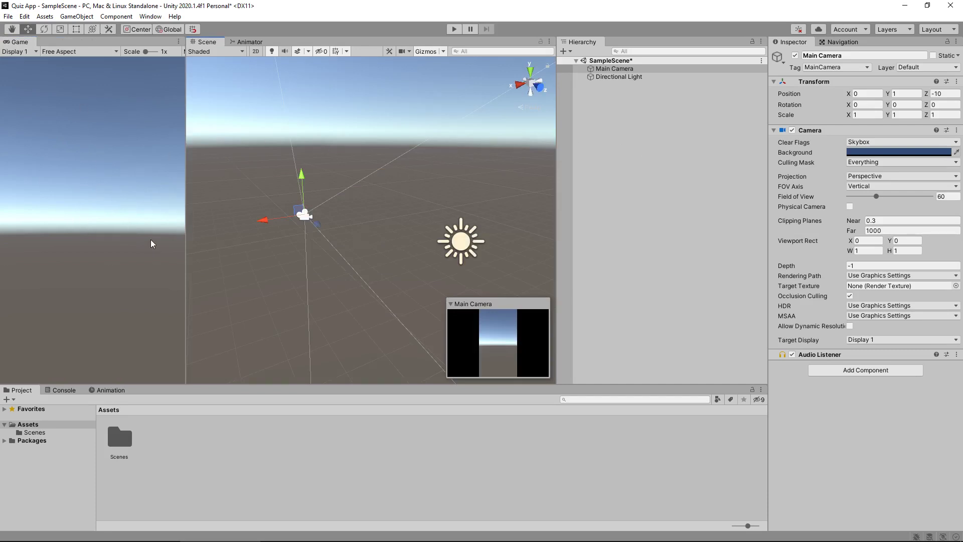
{"action": "left_click_drag", "start_coordinate": [185, 234], "coordinate": [205, 235]}
{"action": "left_click_drag", "start_coordinate": [557, 219], "coordinate": [611, 224]}
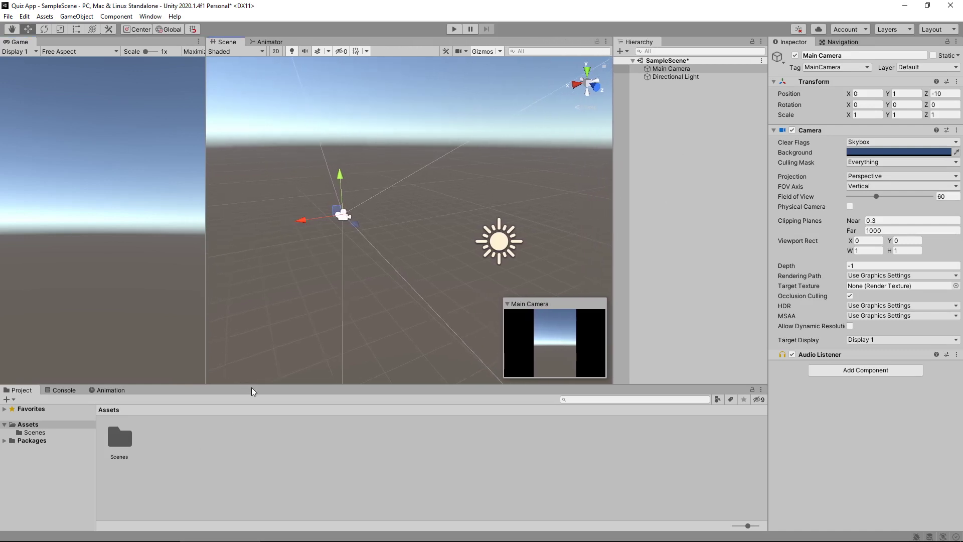
{"action": "mouse_move", "coordinate": [251, 384]}
{"action": "left_mouse_down"}
{"action": "mouse_move", "coordinate": [251, 414]}
{"action": "mouse_move", "coordinate": [252, 389]}
{"action": "left_mouse_up"}
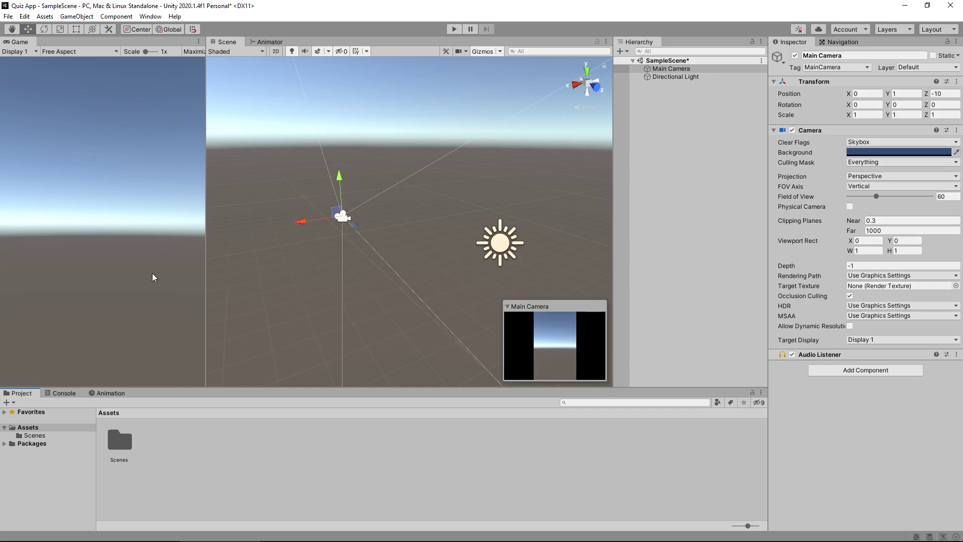
Switch the build platform to Android in Build Settings, then close the window.
{"action": "left_click", "coordinate": [8, 16]}
{"action": "left_click", "coordinate": [62, 114]}
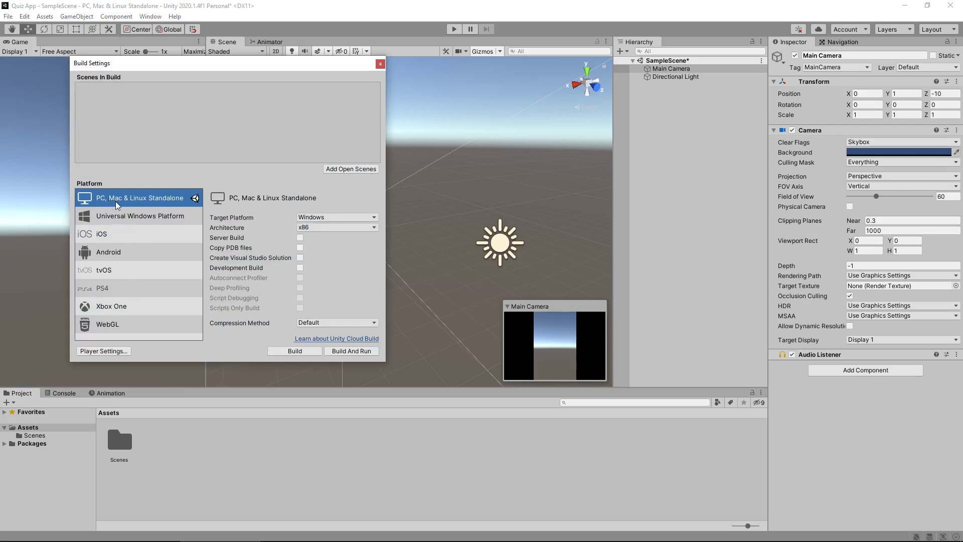
{"action": "left_click", "coordinate": [141, 219]}
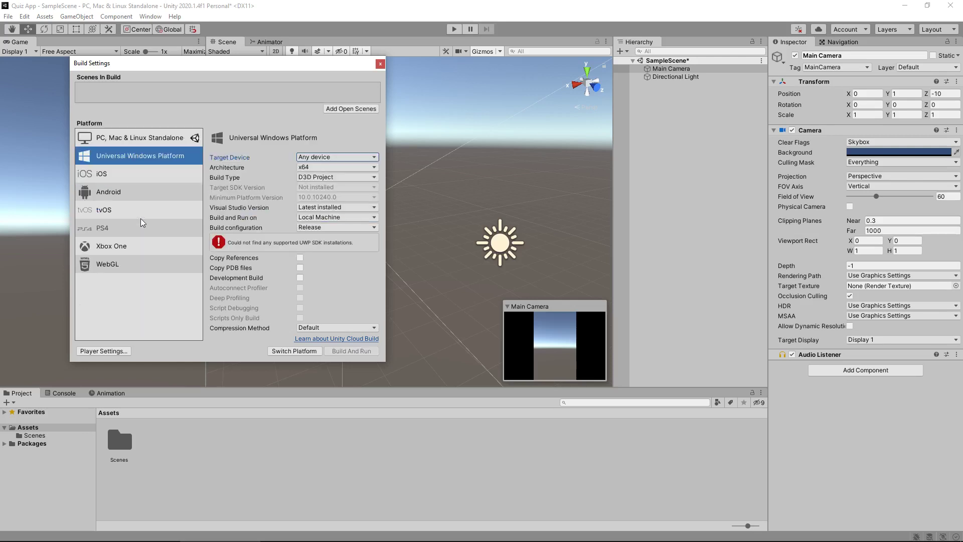
{"action": "left_click", "coordinate": [135, 176]}
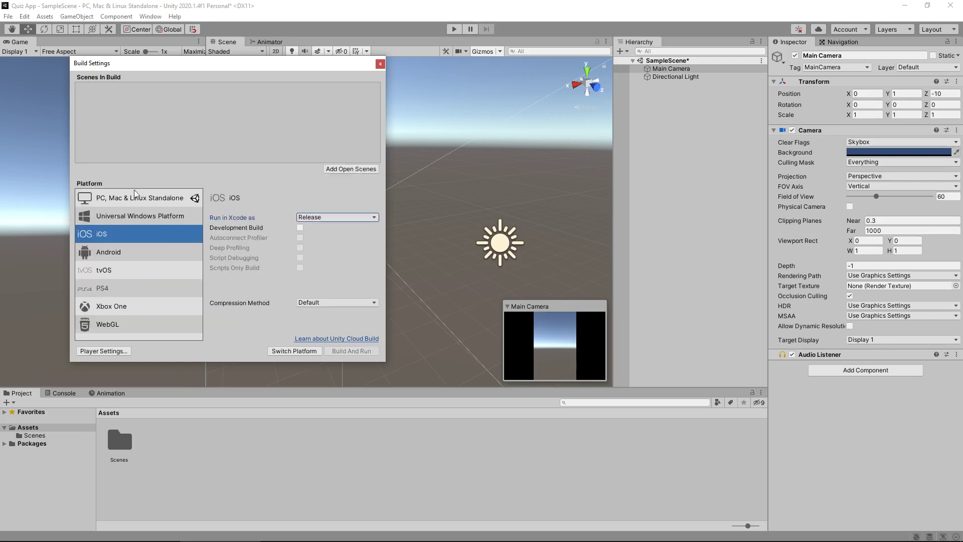
{"action": "left_click", "coordinate": [122, 248]}
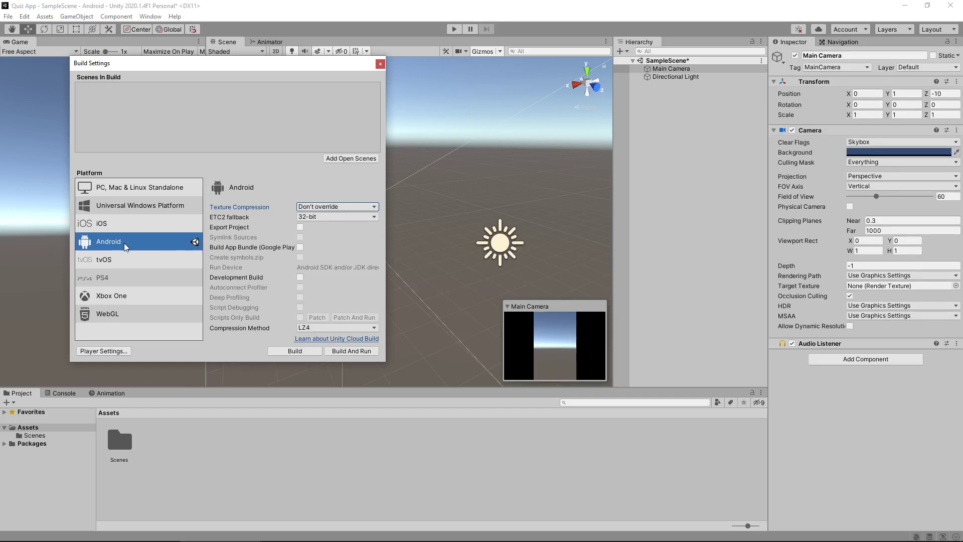
{"action": "left_click", "coordinate": [381, 65]}
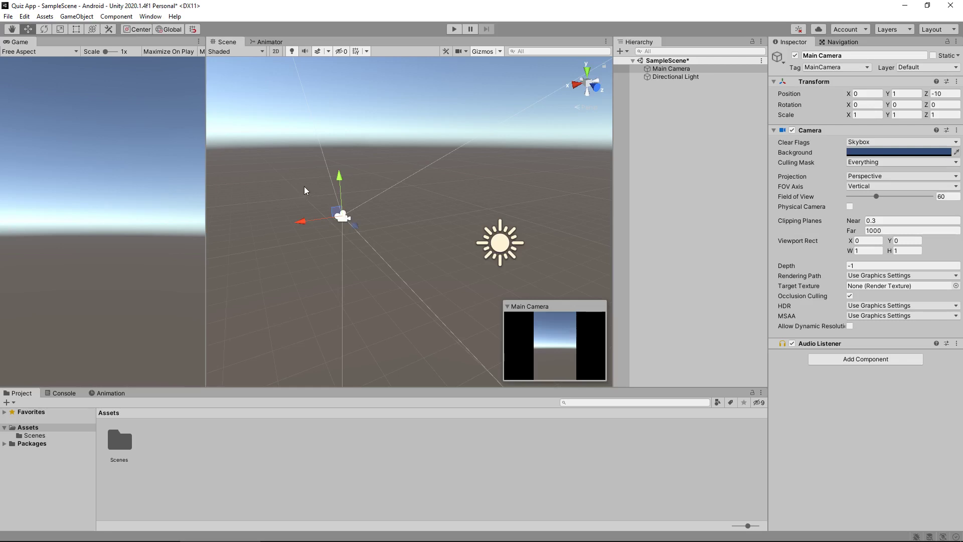
Add a UI Image from GameObject > UI, which also creates a Canvas and EventSystem.
{"action": "left_click", "coordinate": [76, 16]}
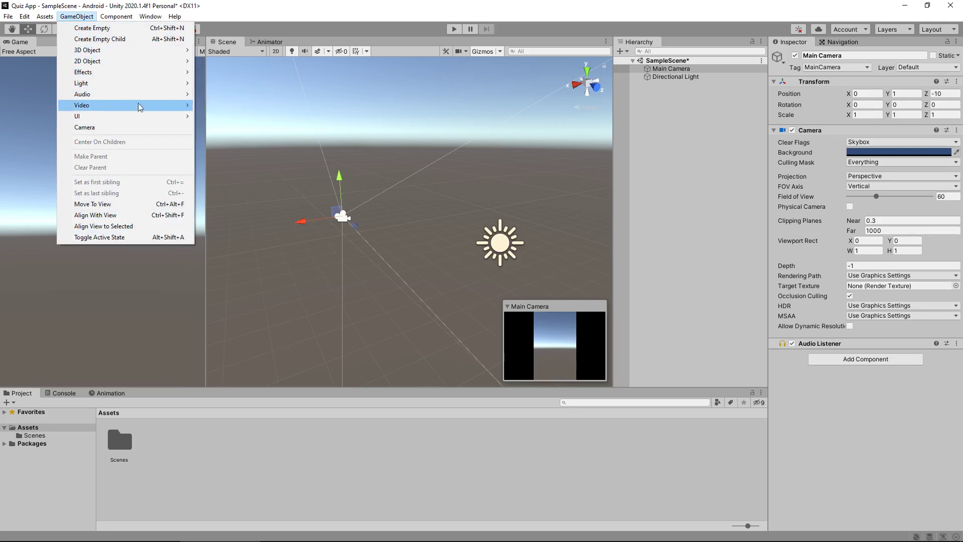
{"action": "mouse_move", "coordinate": [122, 113]}
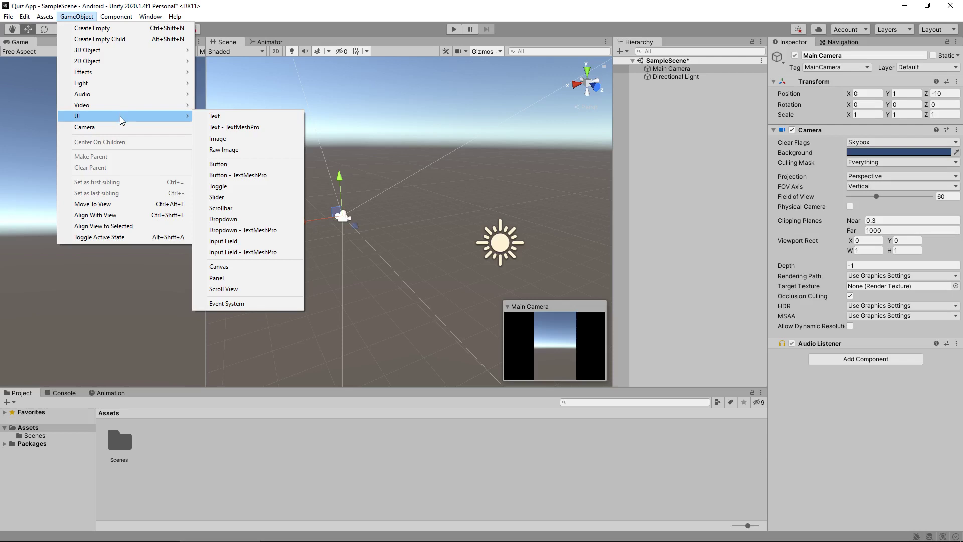
{"action": "left_click", "coordinate": [227, 141]}
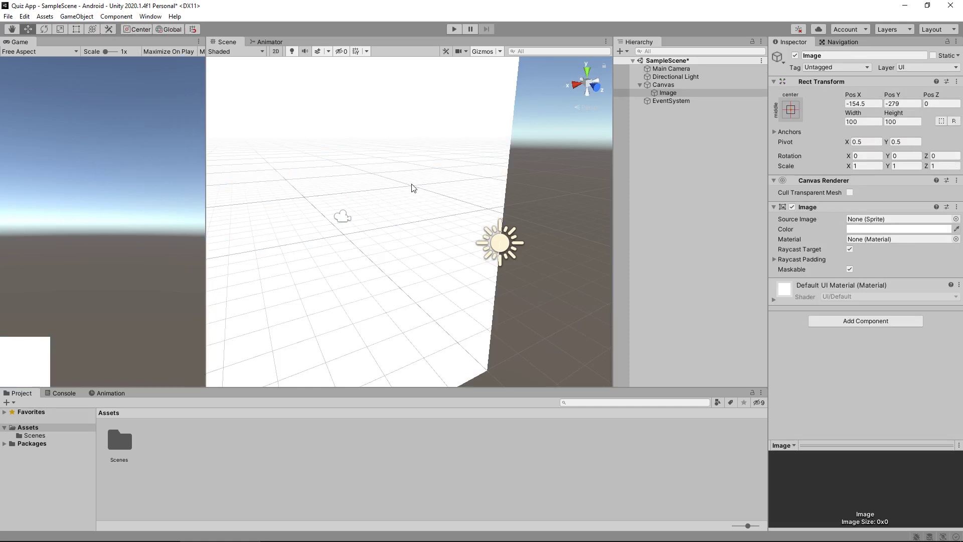
Zoom out and orbit the Scene view toward the new Canvas and Image.
{"action": "scroll", "coordinate": [408, 176], "scroll_direction": "down", "scroll_amount": 3}
{"action": "scroll", "coordinate": [409, 176], "scroll_direction": "down", "scroll_amount": 5}
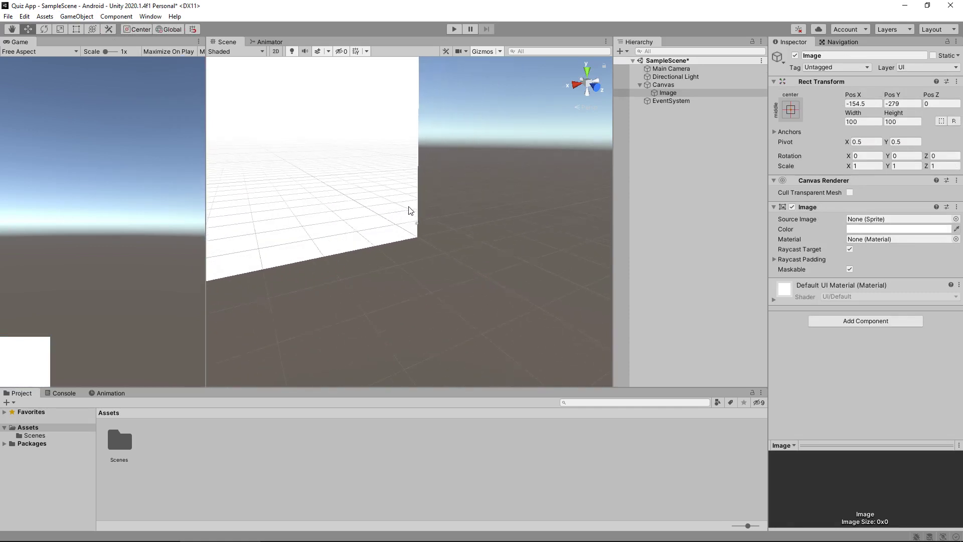
{"action": "scroll", "coordinate": [298, 173], "scroll_direction": "down", "scroll_amount": 5}
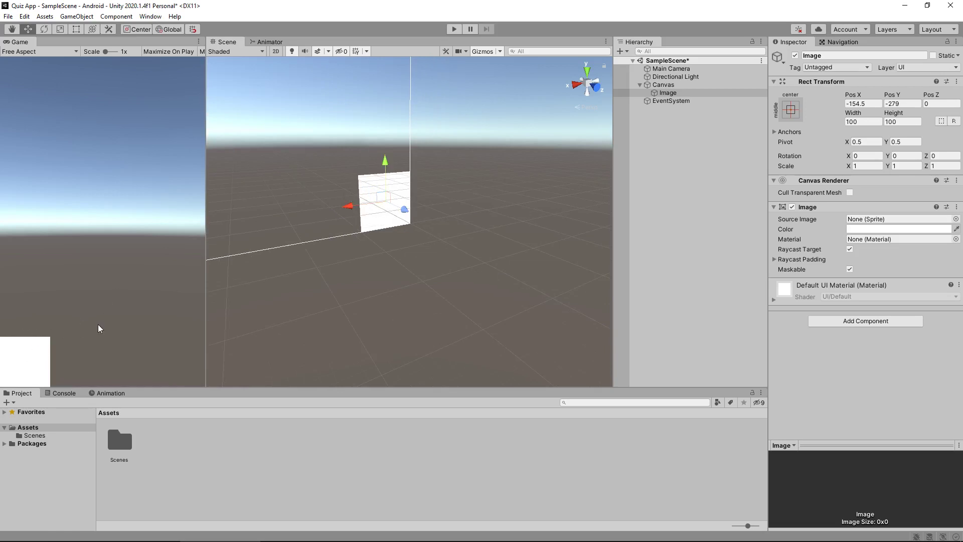
{"action": "left_click_drag", "start_coordinate": [432, 243], "coordinate": [460, 213], "text": "alt"}
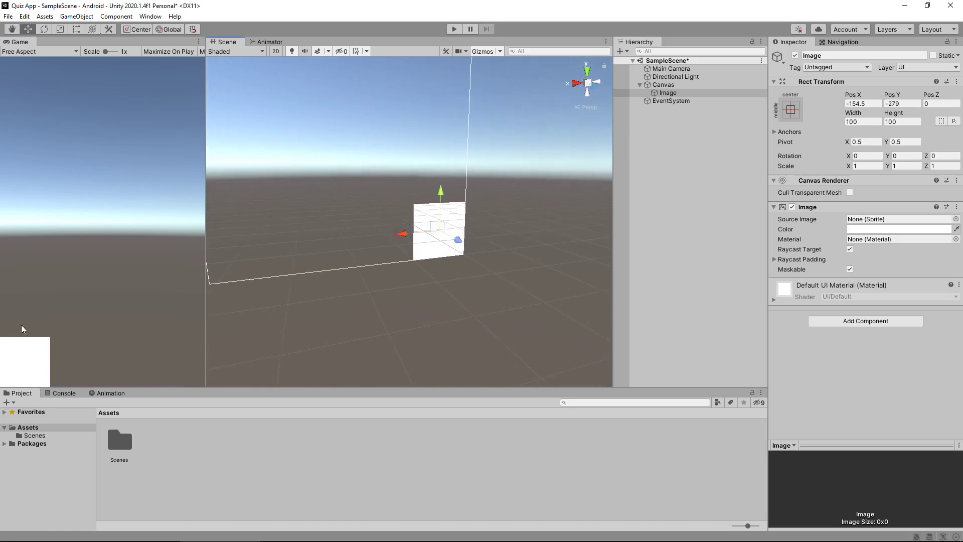
{"action": "scroll", "coordinate": [394, 222], "scroll_direction": "down", "scroll_amount": 2}
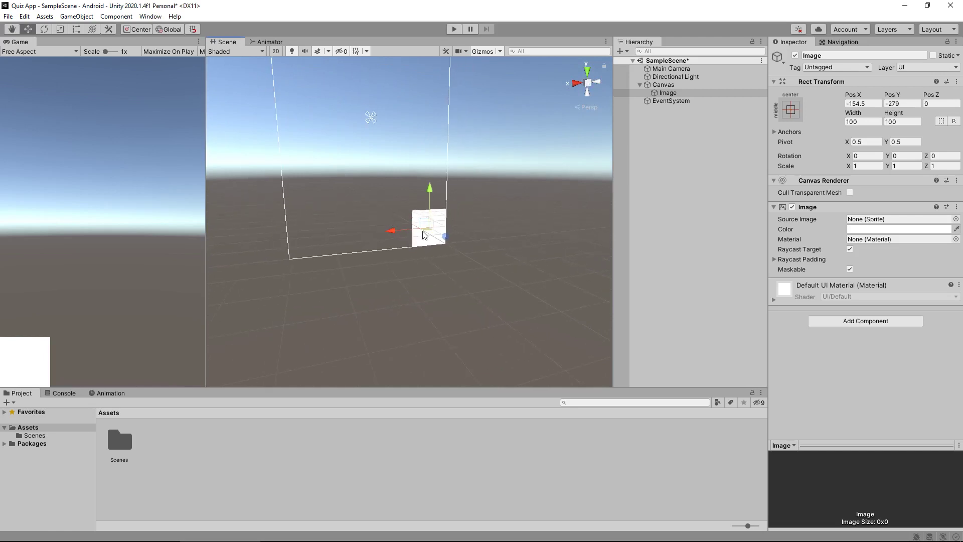
{"action": "scroll", "coordinate": [422, 228], "scroll_direction": "down", "scroll_amount": 3}
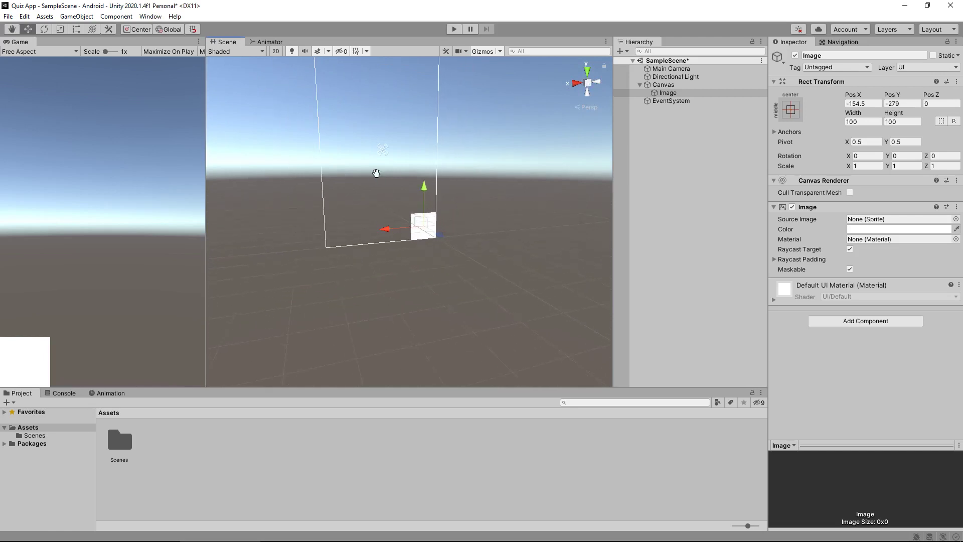
{"action": "middle_click_drag", "start_coordinate": [376, 173], "coordinate": [370, 223]}
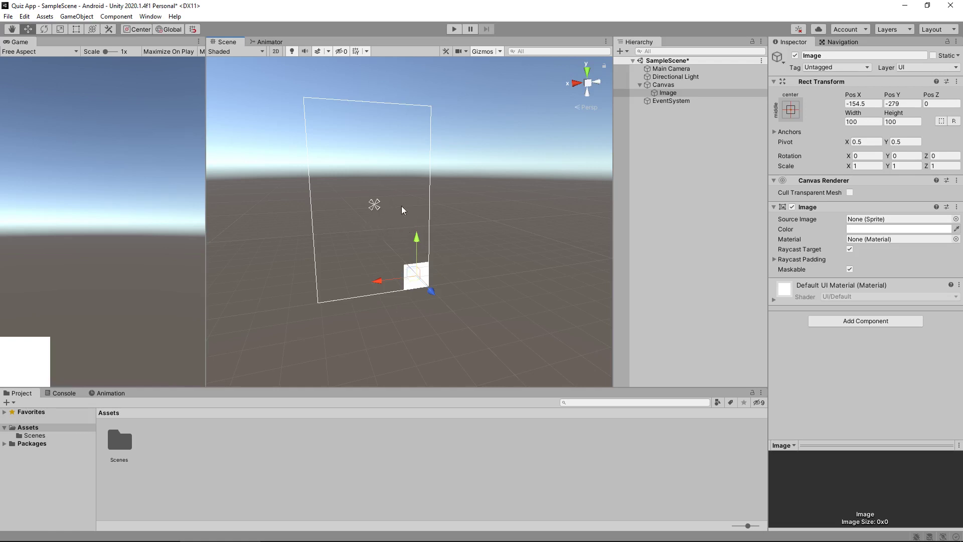
{"action": "left_click_drag", "start_coordinate": [397, 206], "coordinate": [594, 206], "text": "alt"}
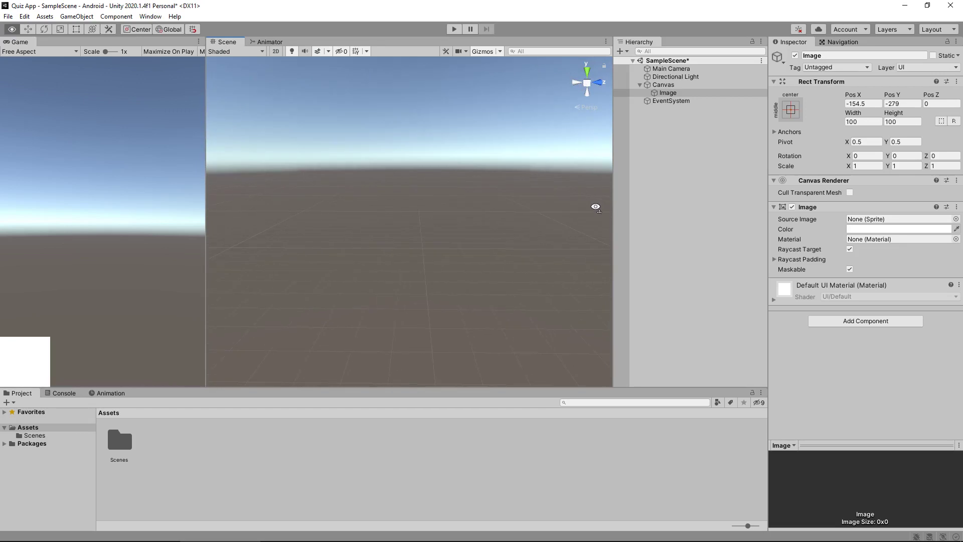
Deselect the Image and pan and orbit until the whole Canvas outline is framed.
{"action": "left_click", "coordinate": [288, 217]}
{"action": "key", "text": "q"}
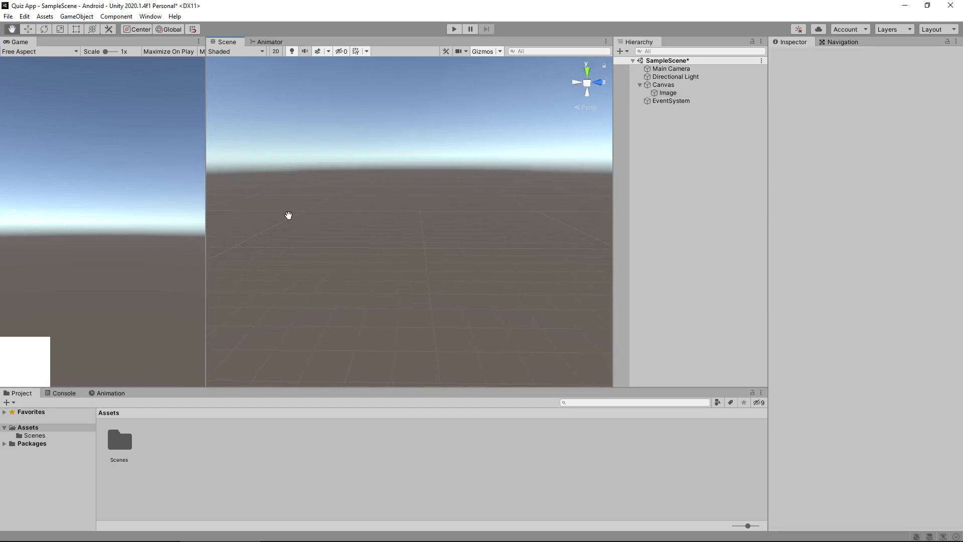
{"action": "left_click_drag", "start_coordinate": [341, 215], "coordinate": [607, 212]}
{"action": "key", "text": "w"}
{"action": "right_click_drag", "start_coordinate": [362, 240], "coordinate": [479, 257]}
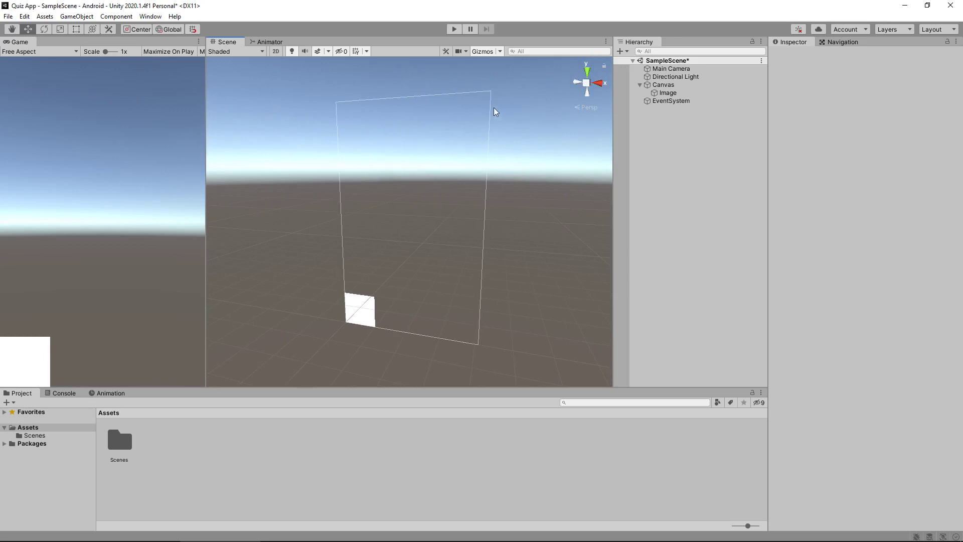
Inspect the Canvas, EventSystem and Image objects, then show the Scenes folder containing SampleScene.
{"action": "left_click", "coordinate": [669, 85]}
{"action": "left_click", "coordinate": [682, 100]}
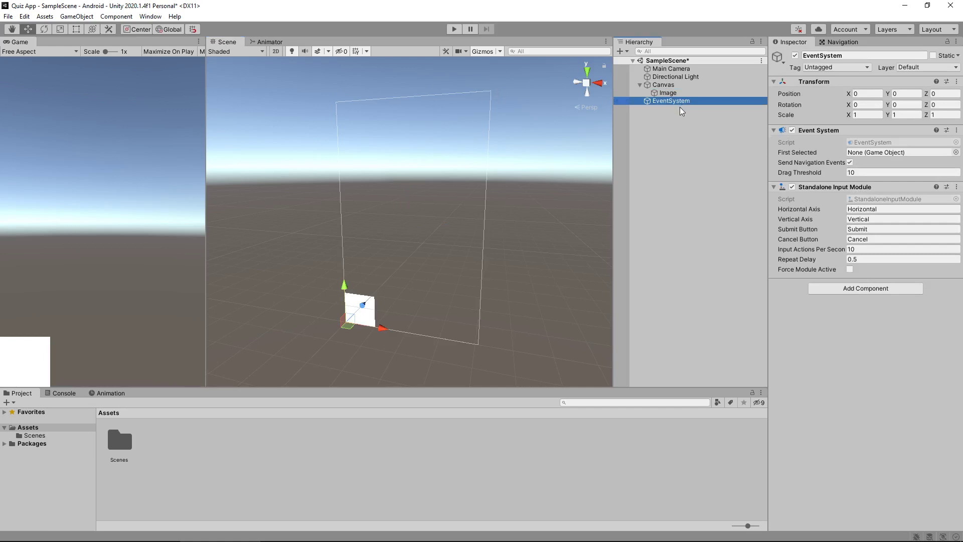
{"action": "left_click", "coordinate": [668, 86]}
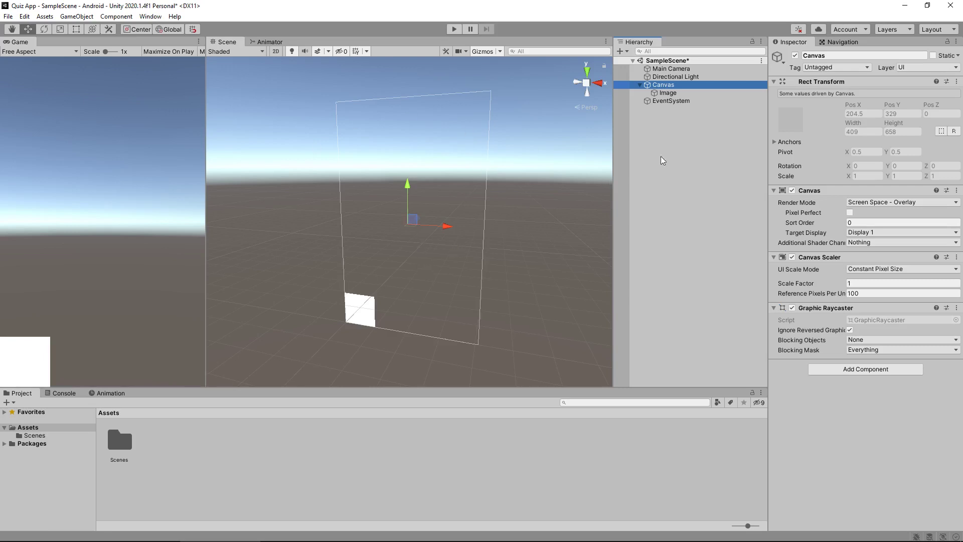
{"action": "left_click", "coordinate": [667, 92]}
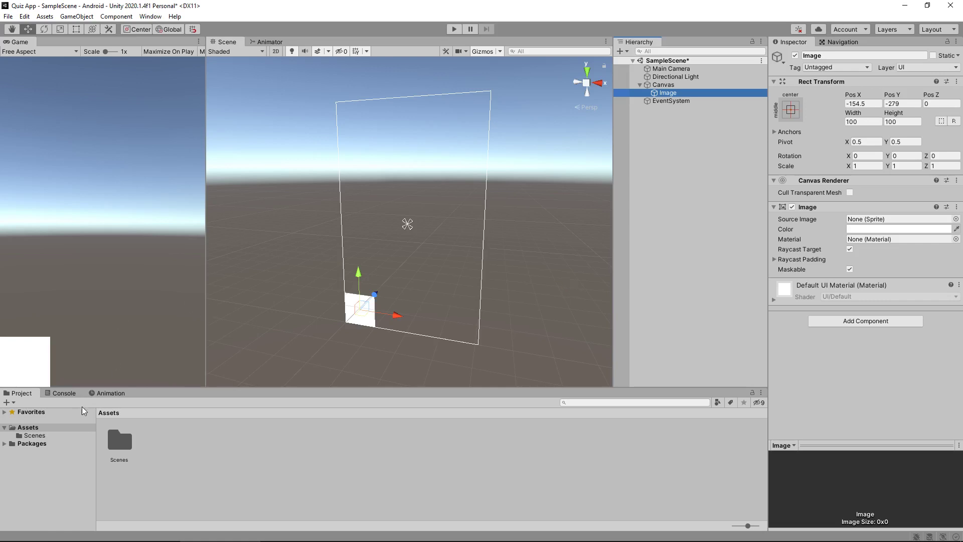
{"action": "left_click", "coordinate": [48, 435]}
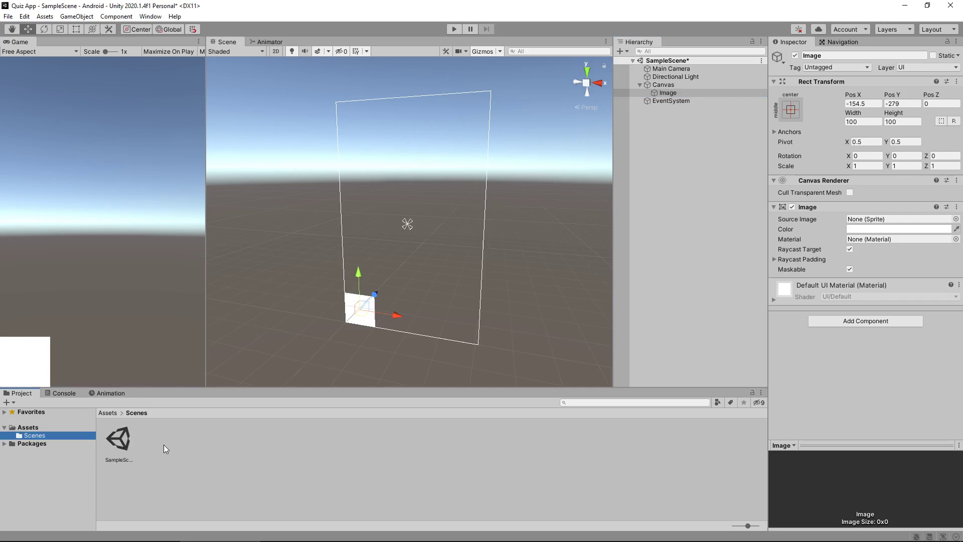
Save the scene as QuizScene in the Scenes folder using Save As.
{"action": "left_click", "coordinate": [9, 16]}
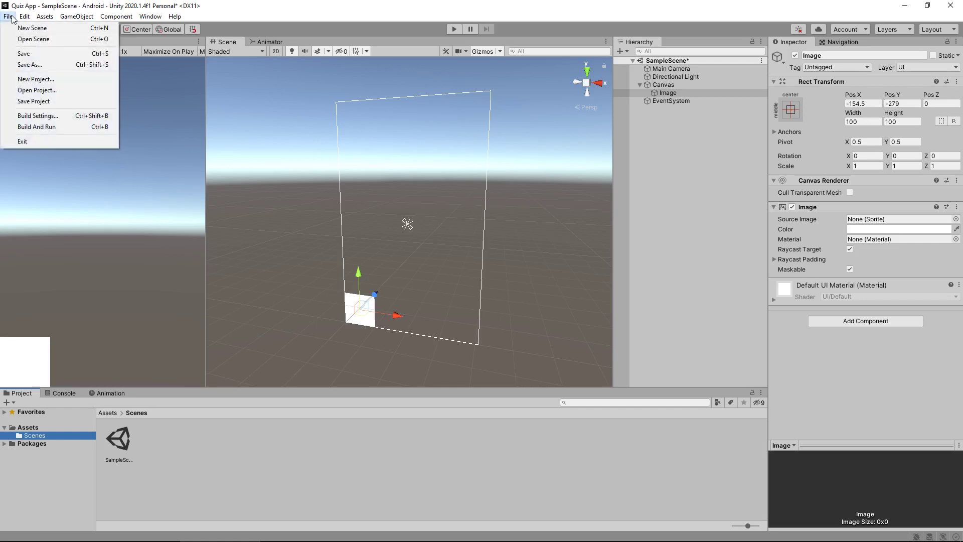
{"action": "left_click", "coordinate": [72, 68]}
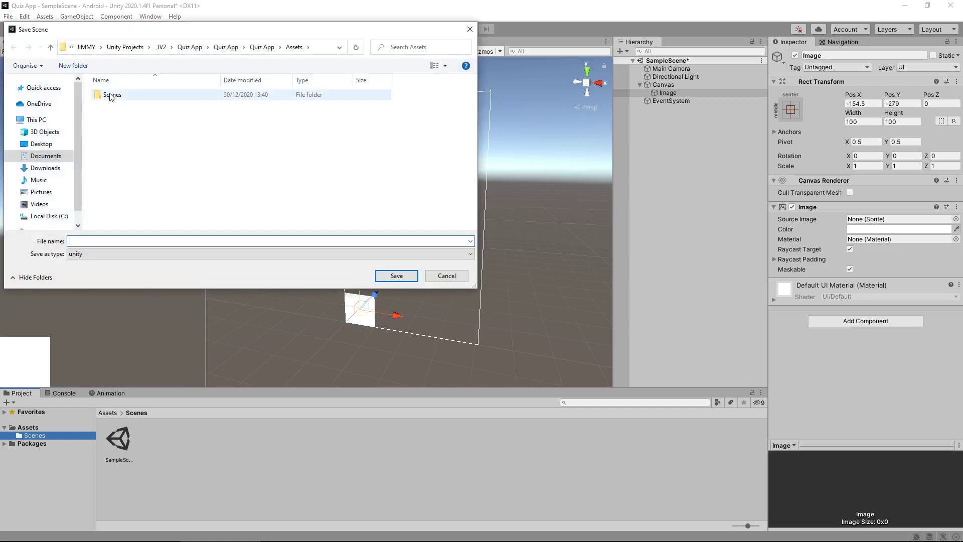
{"action": "double_click", "coordinate": [112, 95]}
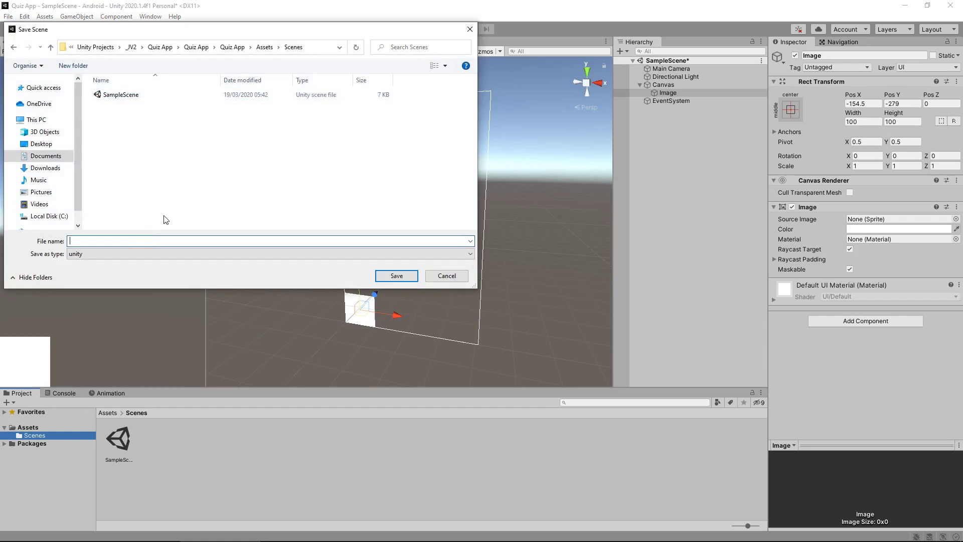
{"action": "type", "text": "Quix"}
{"action": "type", "text": "zScene"}
{"action": "left_click", "coordinate": [391, 279]}
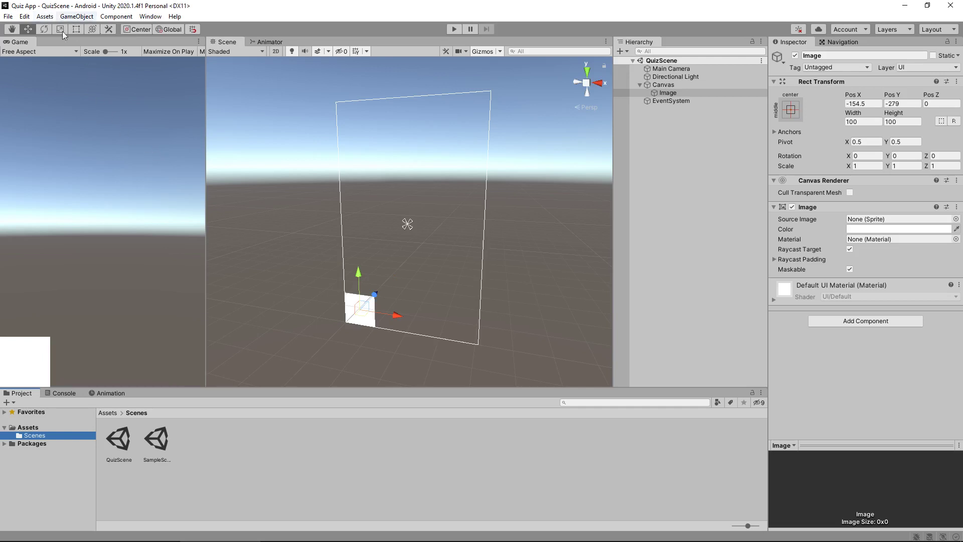
Delete the SampleScene asset from the Scenes folder and confirm the deletion.
{"action": "left_click", "coordinate": [157, 440]}
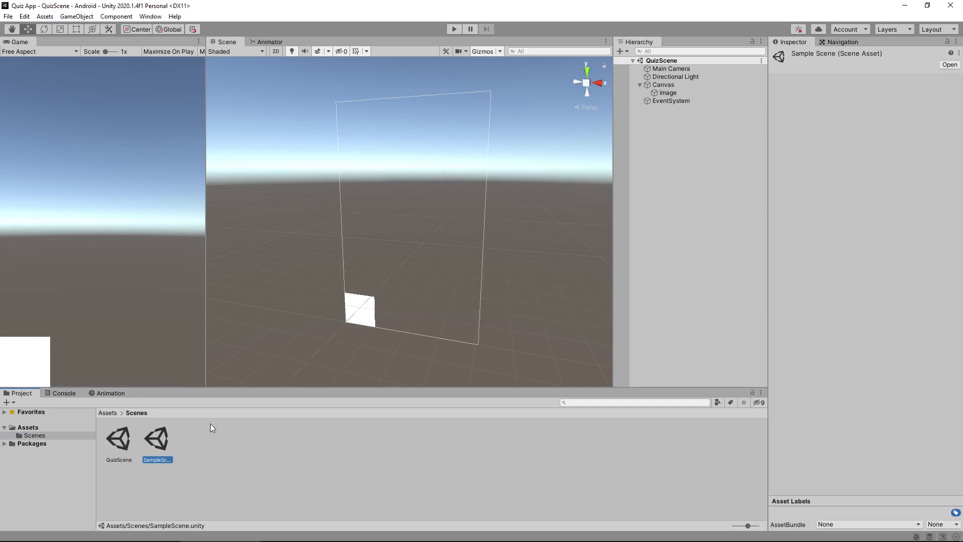
{"action": "key", "text": "Delete"}
{"action": "left_click", "coordinate": [514, 293]}
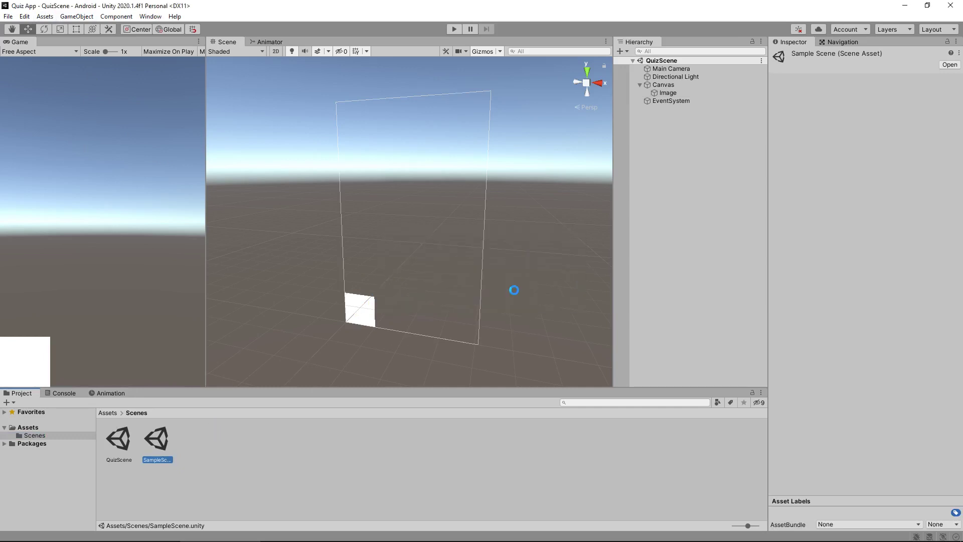